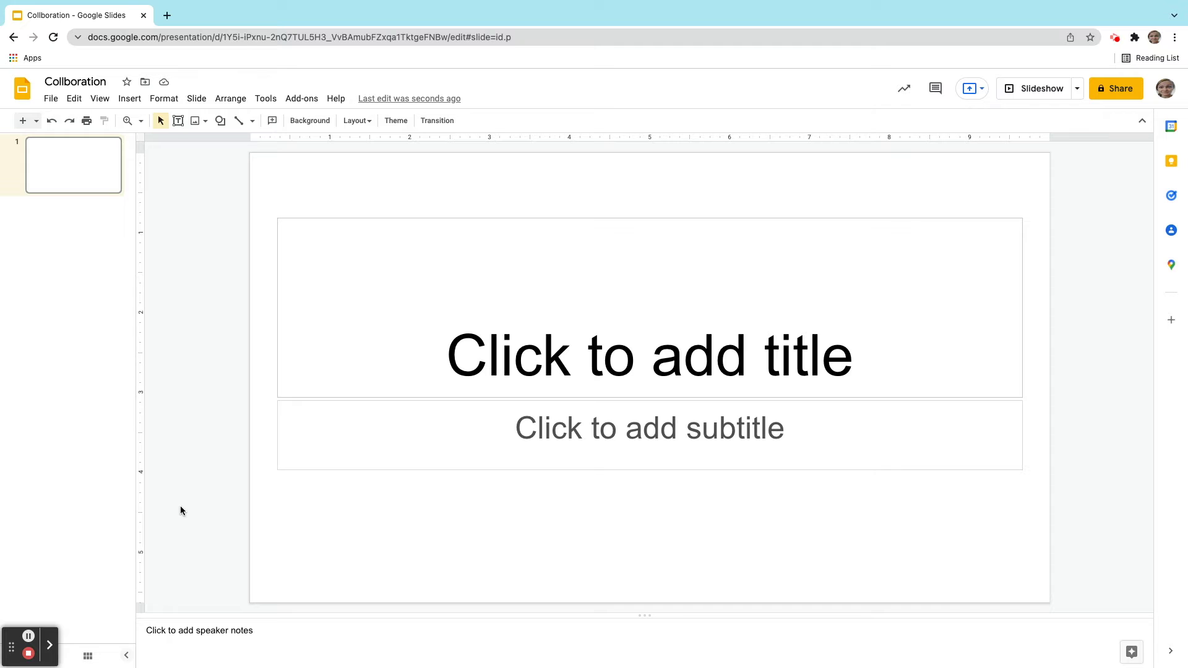
Share the presentation with the first colleague as a Commenter and send the invitation.
click(1111, 88)
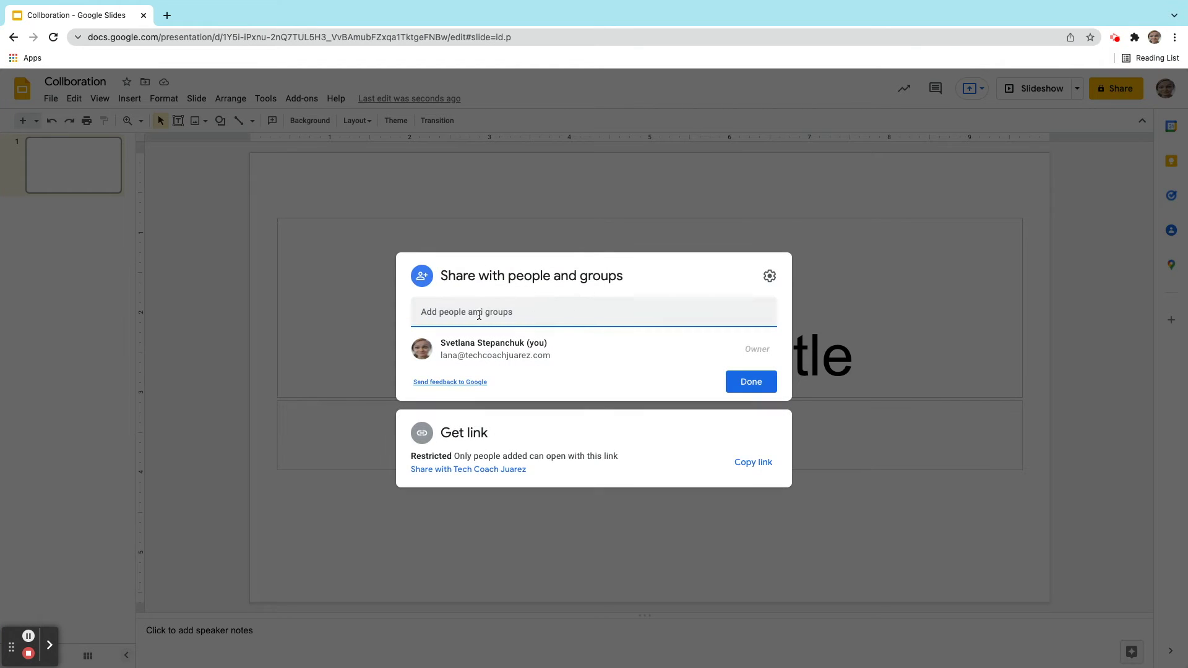
text(nady)
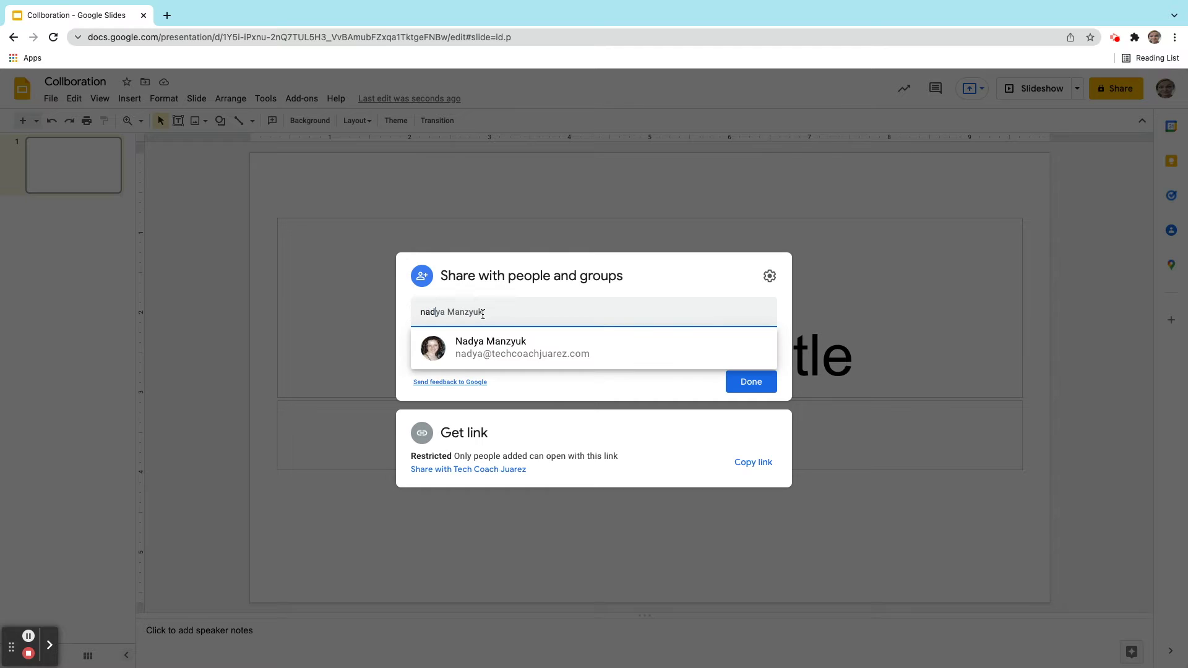
click(477, 352)
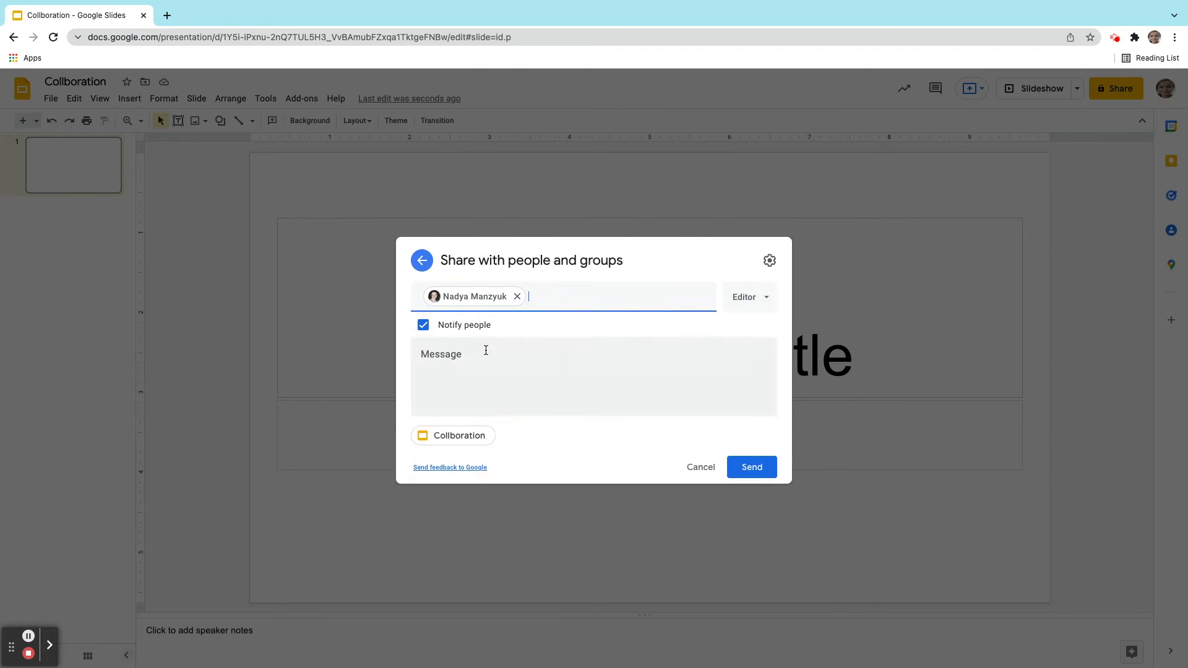
click(752, 299)
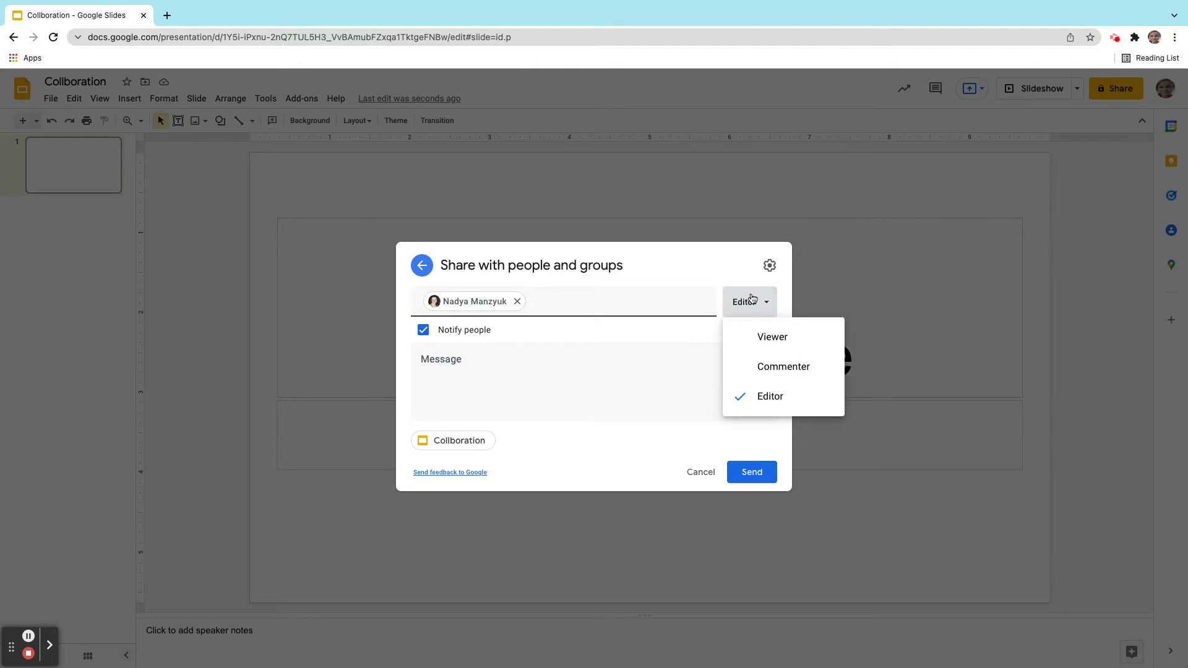
click(770, 366)
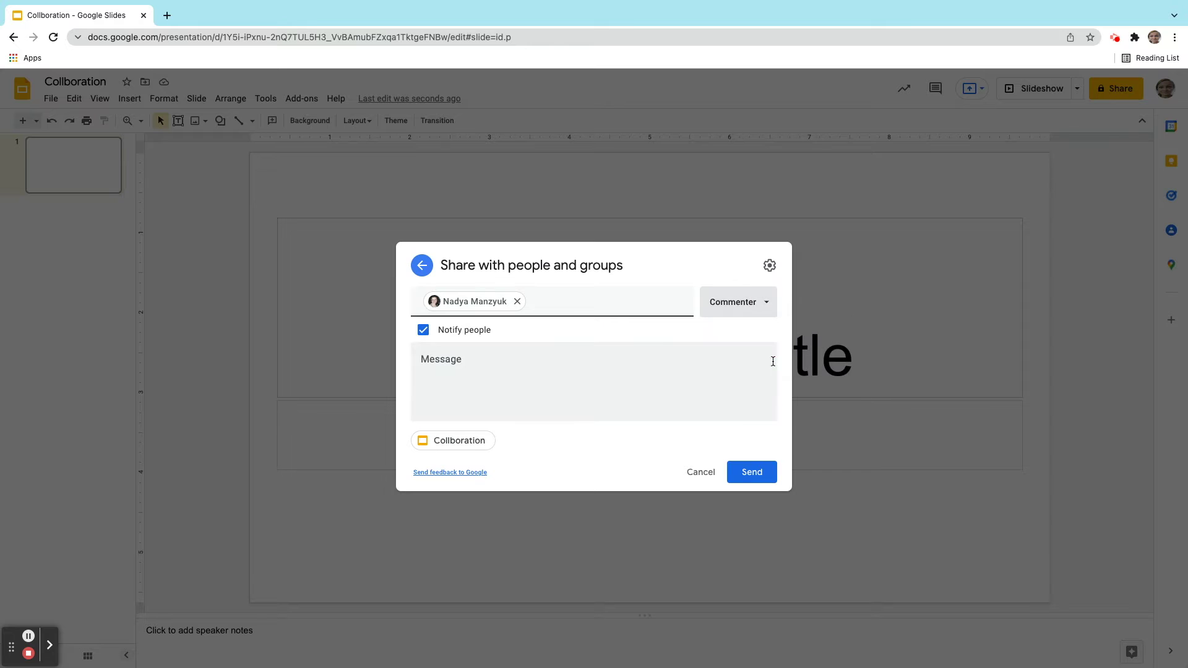
click(751, 472)
Add a second colleague as Editor, removing the invalid 'f' and 'p' entries, and send.
click(1108, 101)
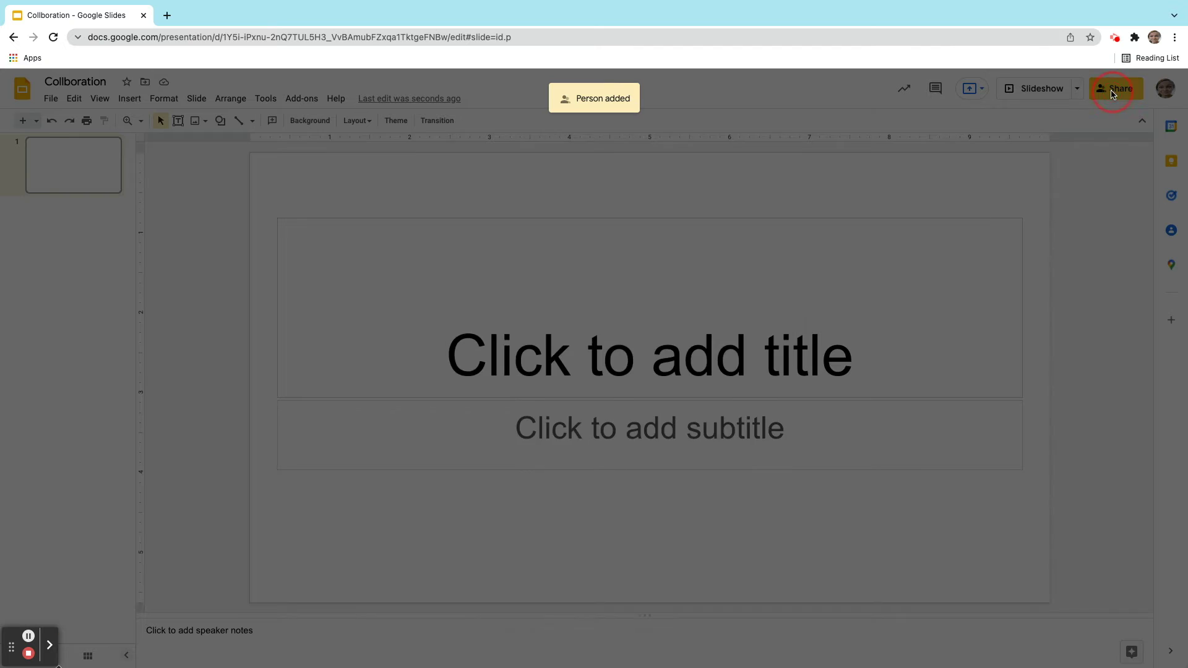
click(477, 287)
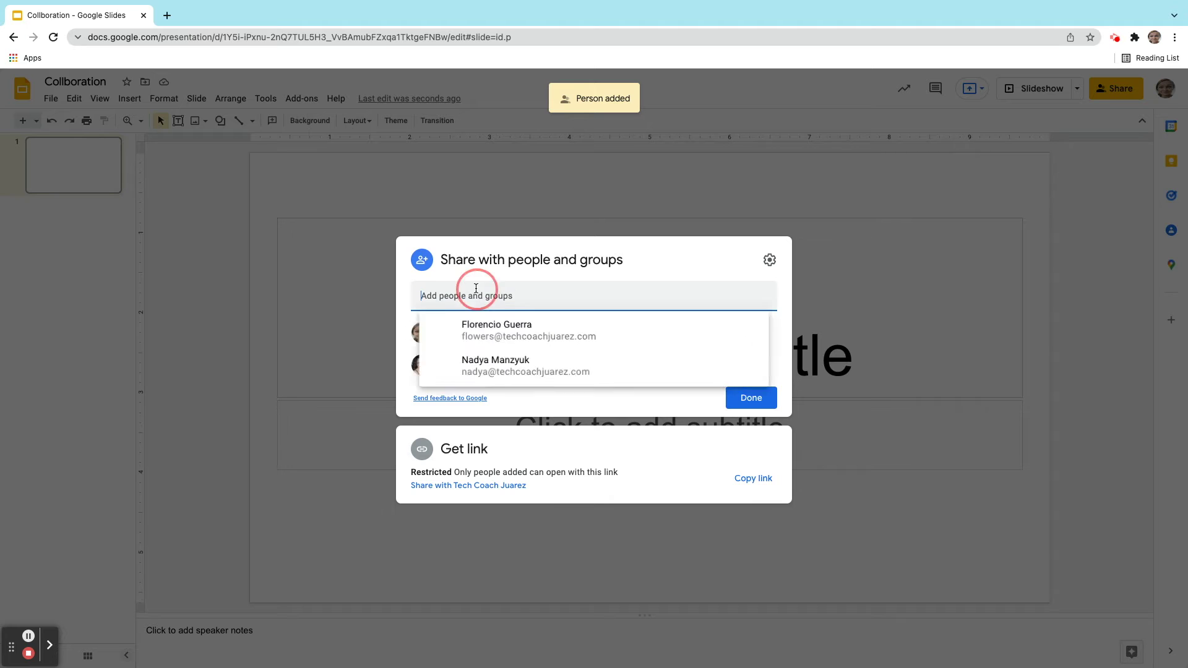
text(f, p, robert Gonzales)
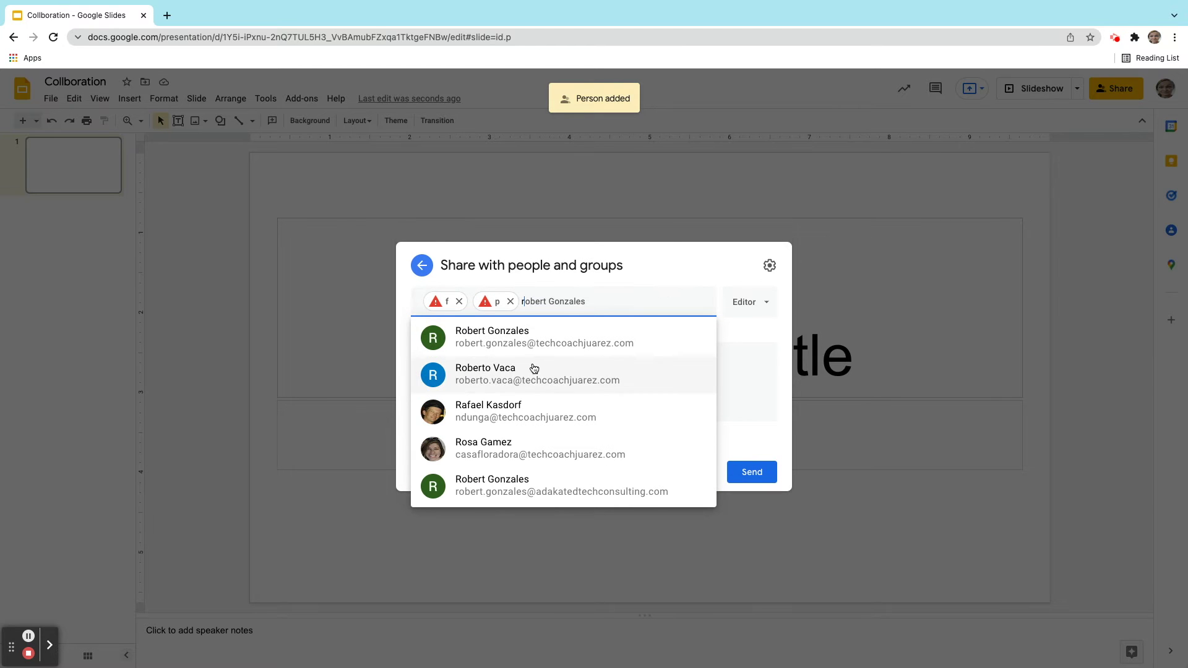
click(531, 412)
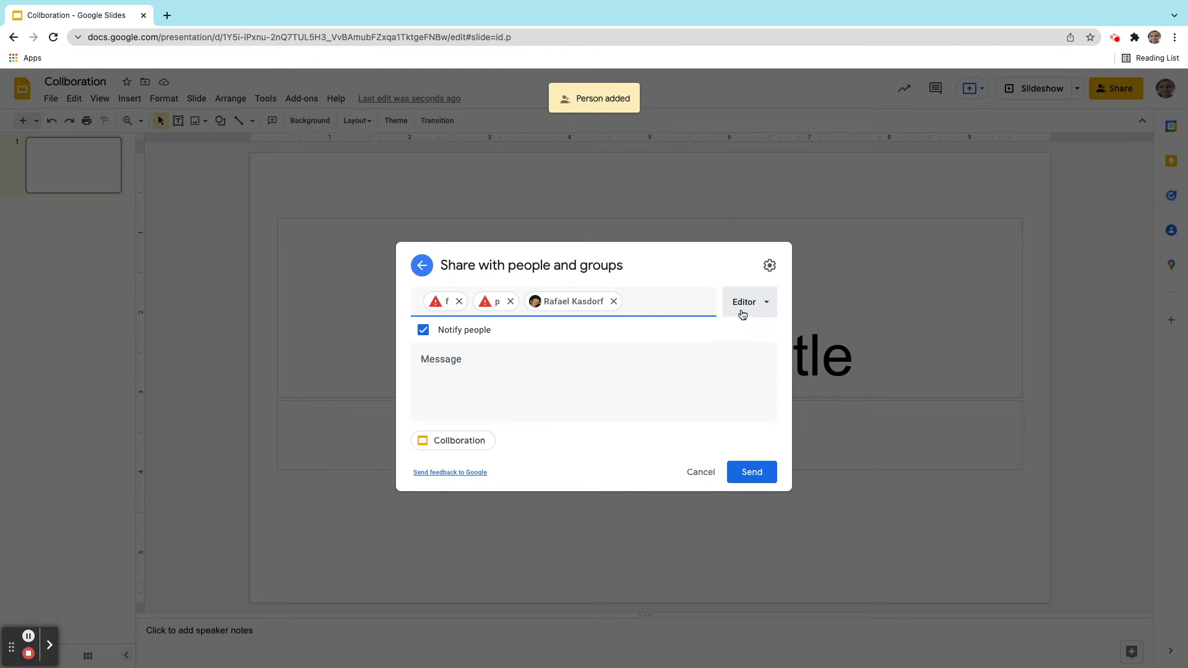
click(752, 478)
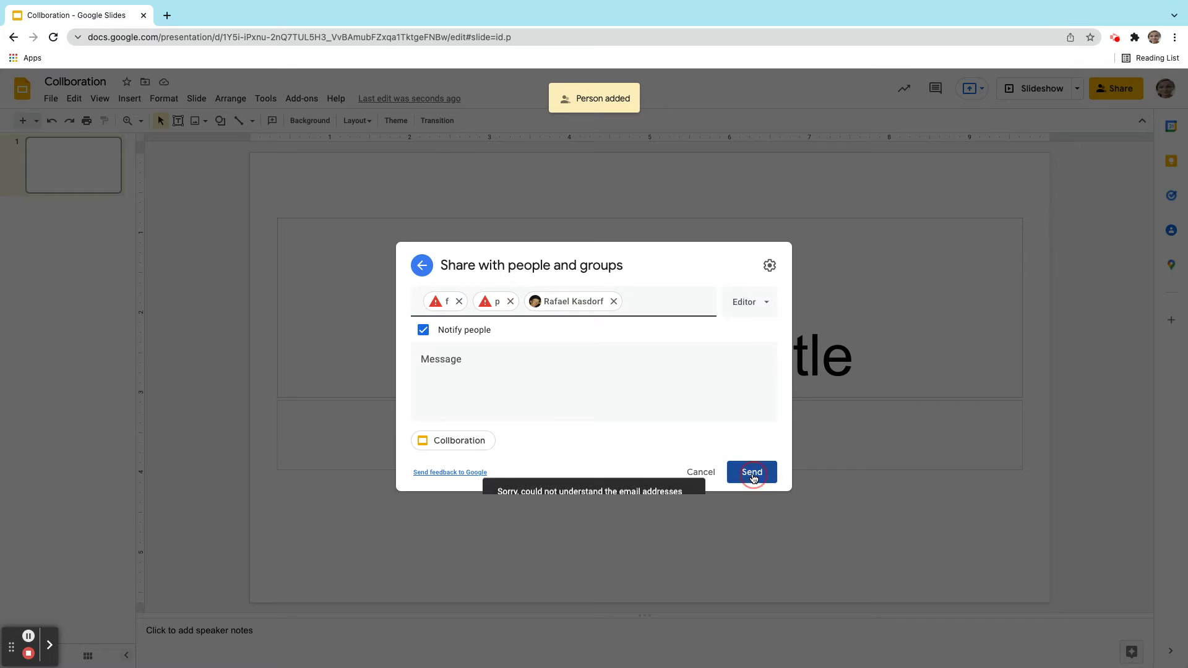
click(511, 302)
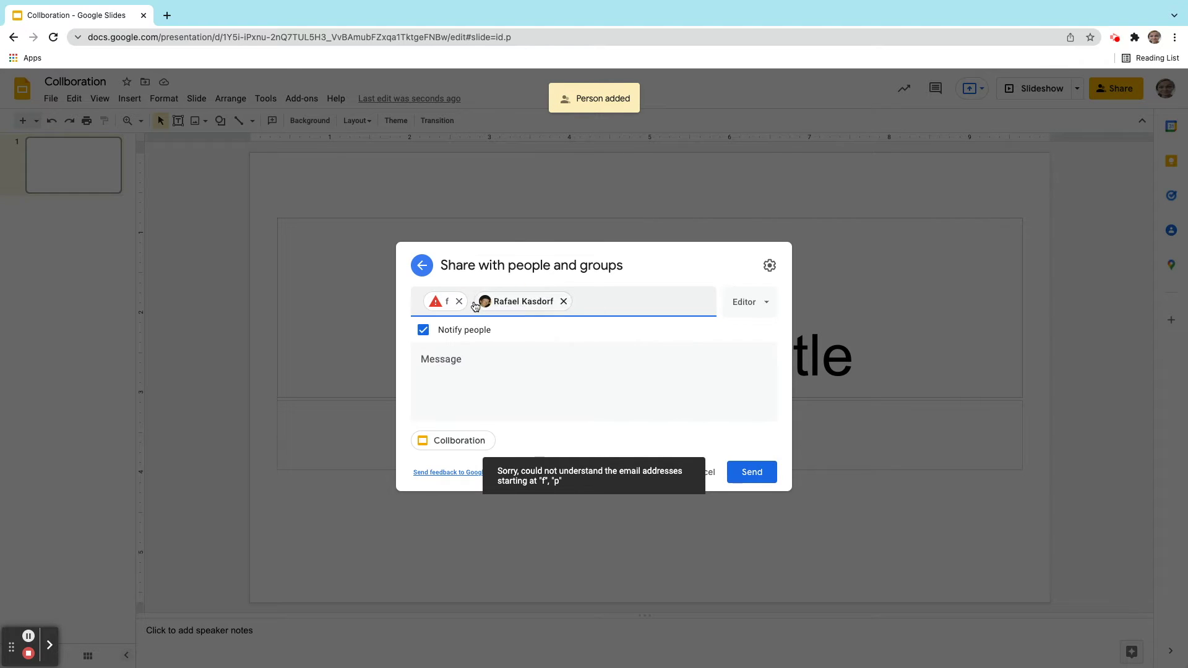
click(459, 301)
click(753, 480)
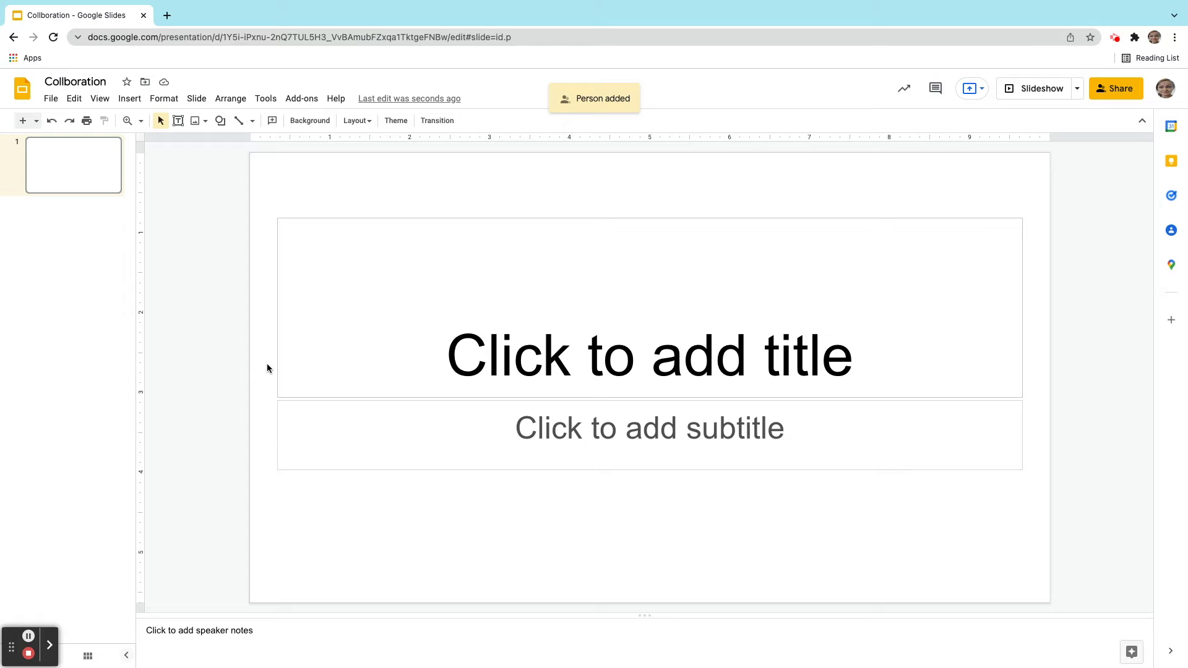
click(396, 120)
scroll(1070, 409, down, 20)
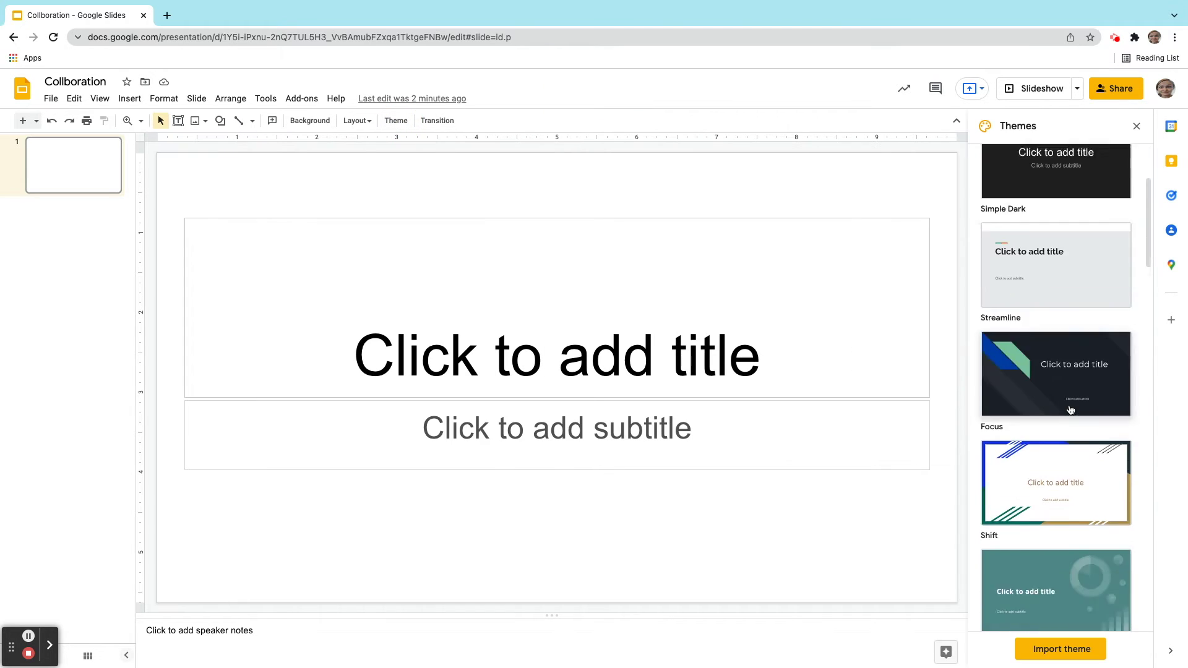
scroll(1070, 409, down, 10)
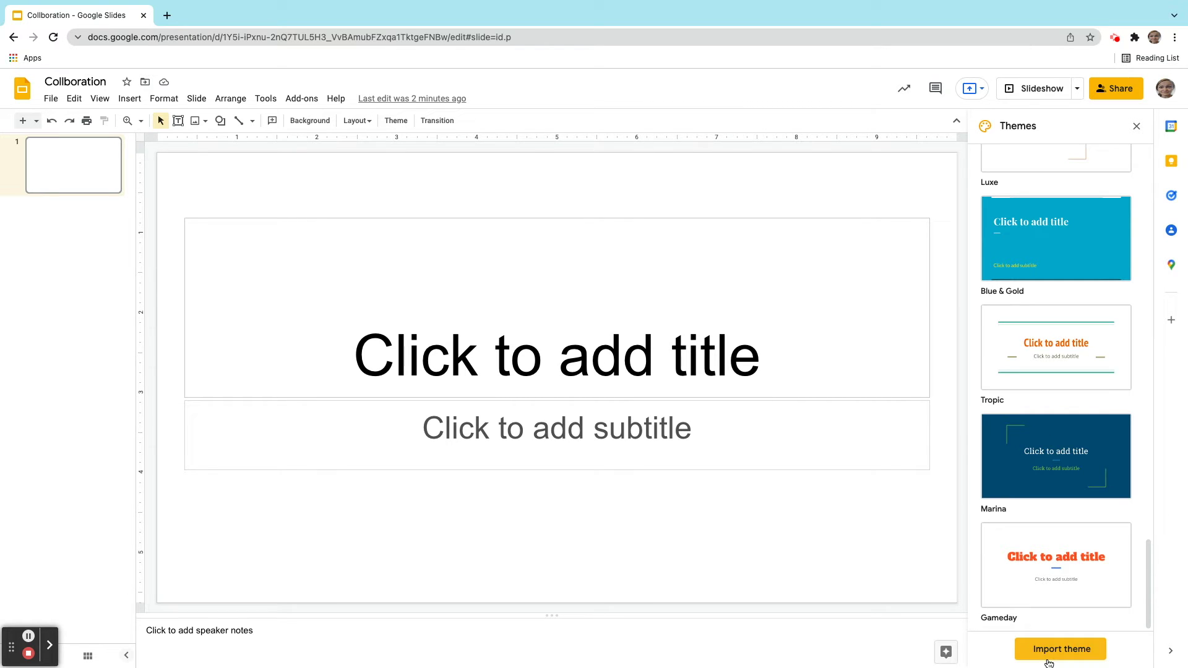
click(1137, 126)
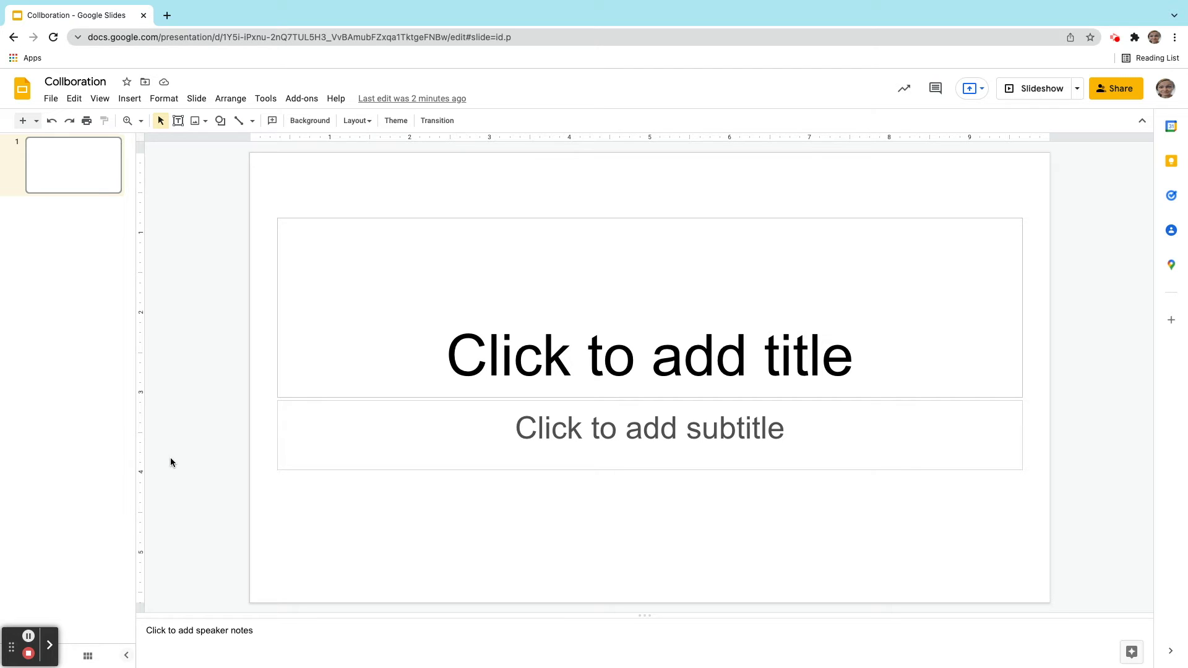
click(130, 99)
Insert word art reading 'Collaboration' on the slide.
click(159, 276)
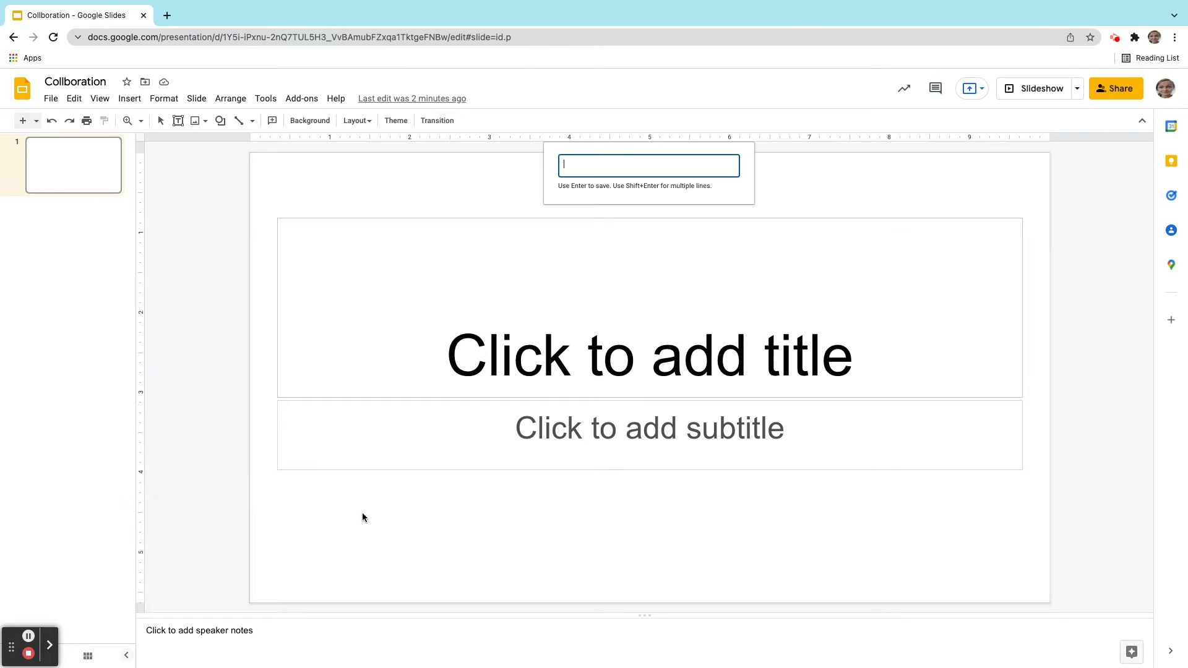
text(Coll)
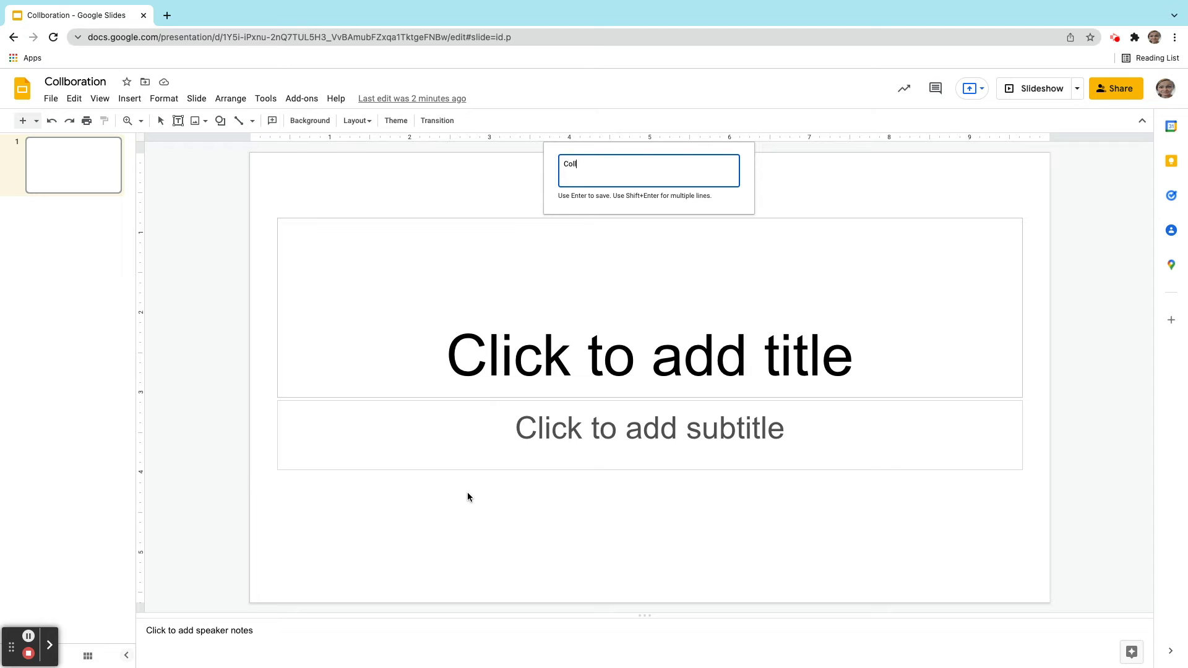
text(aboration)
key(Return)
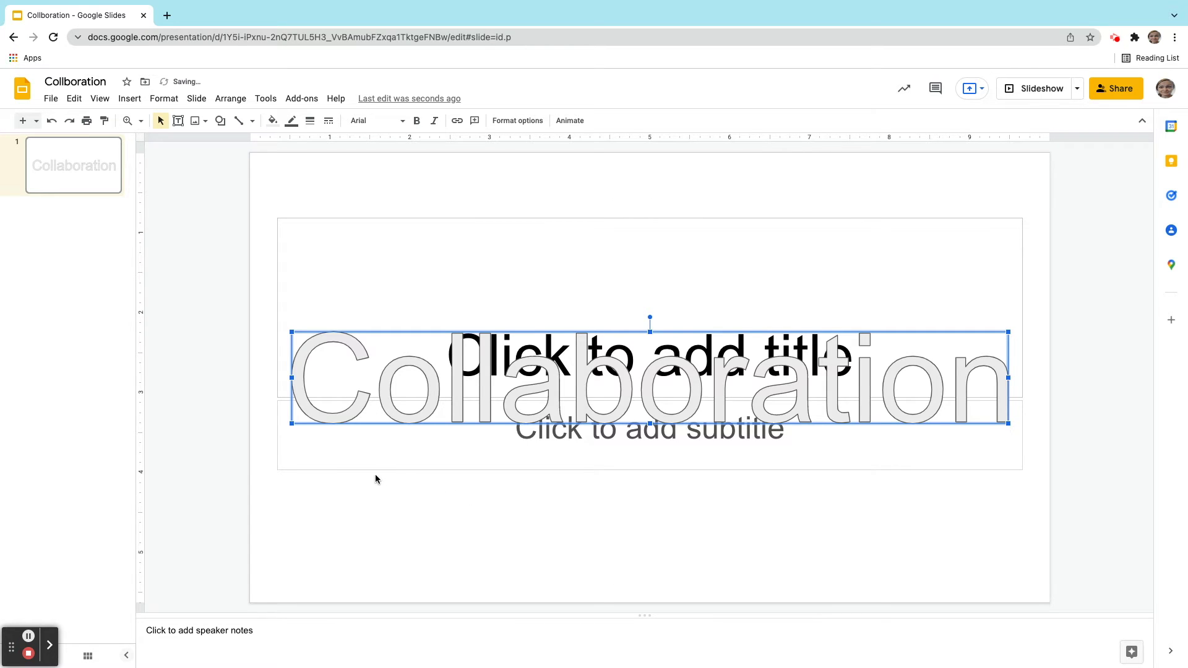
Delete the subtitle and title placeholders from the slide.
click(380, 469)
key(Delete)
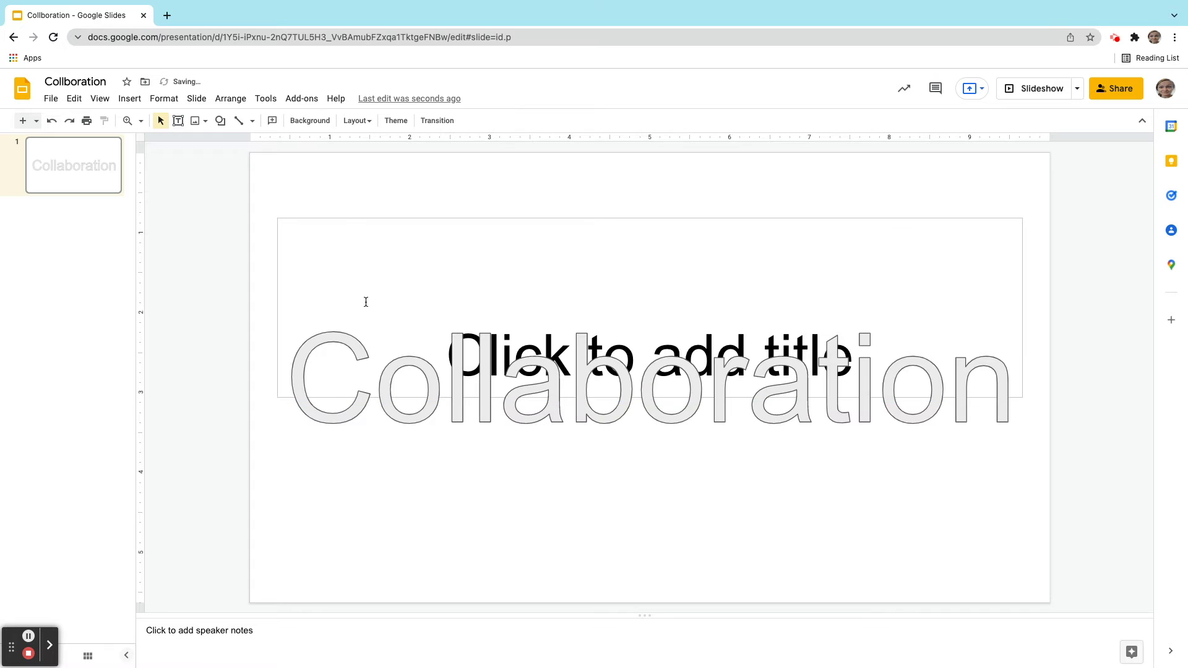
click(341, 218)
key(Delete)
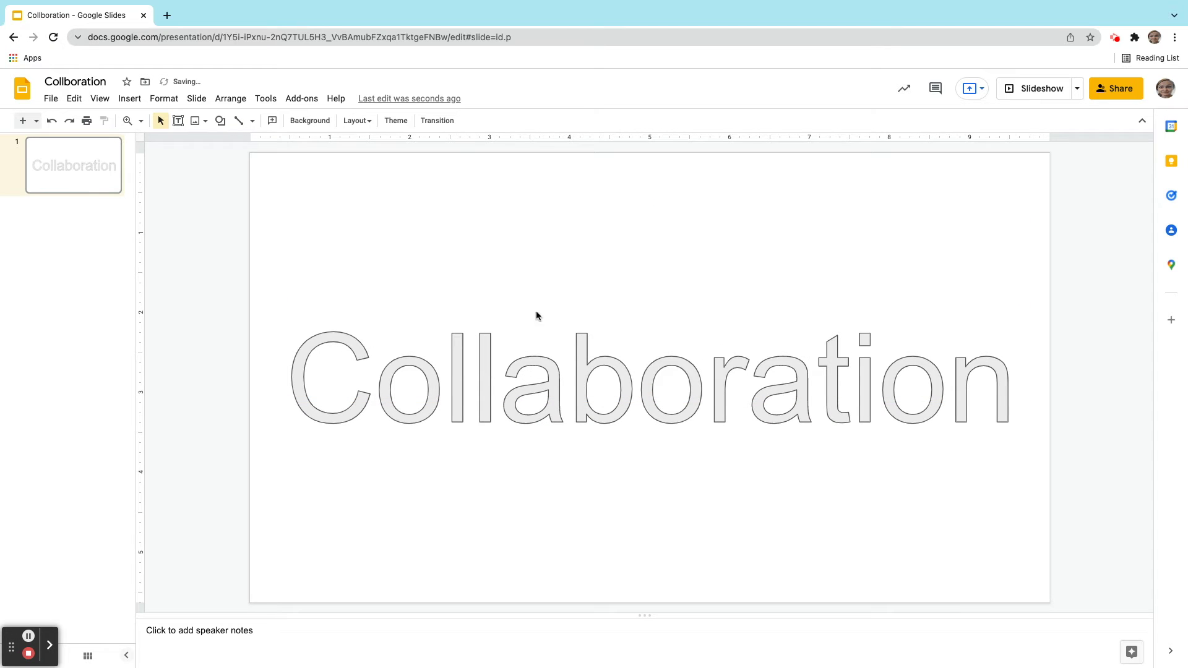
Make the Collaboration word art bold in Georgia, shifted slightly left.
click(487, 389)
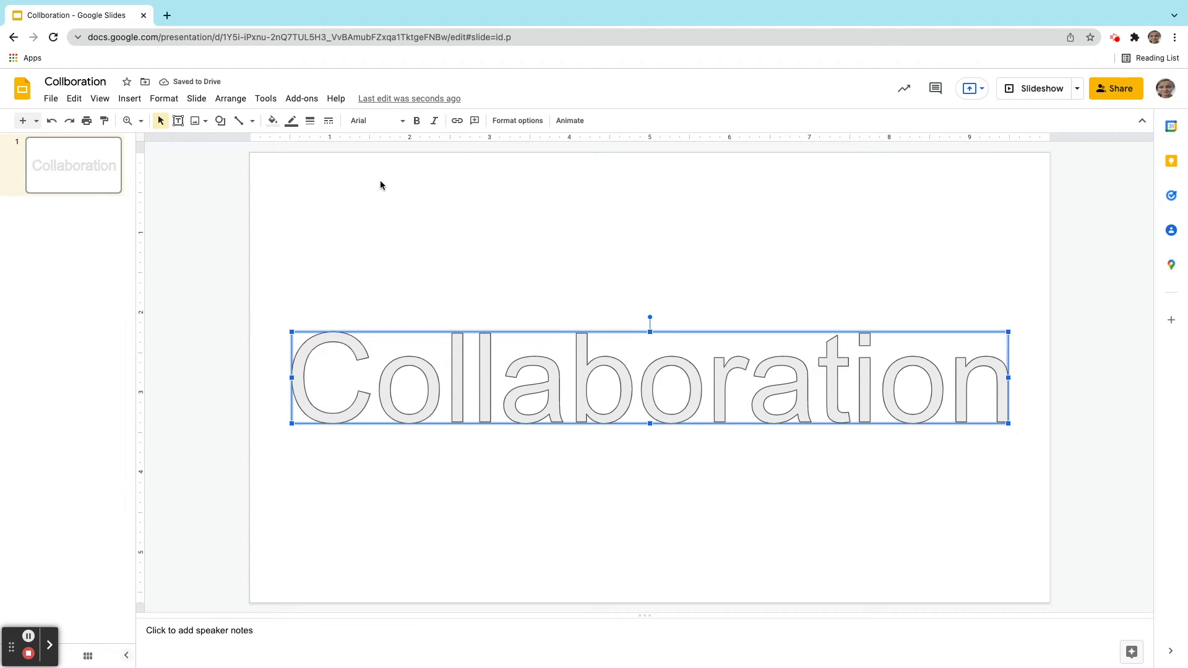
click(417, 120)
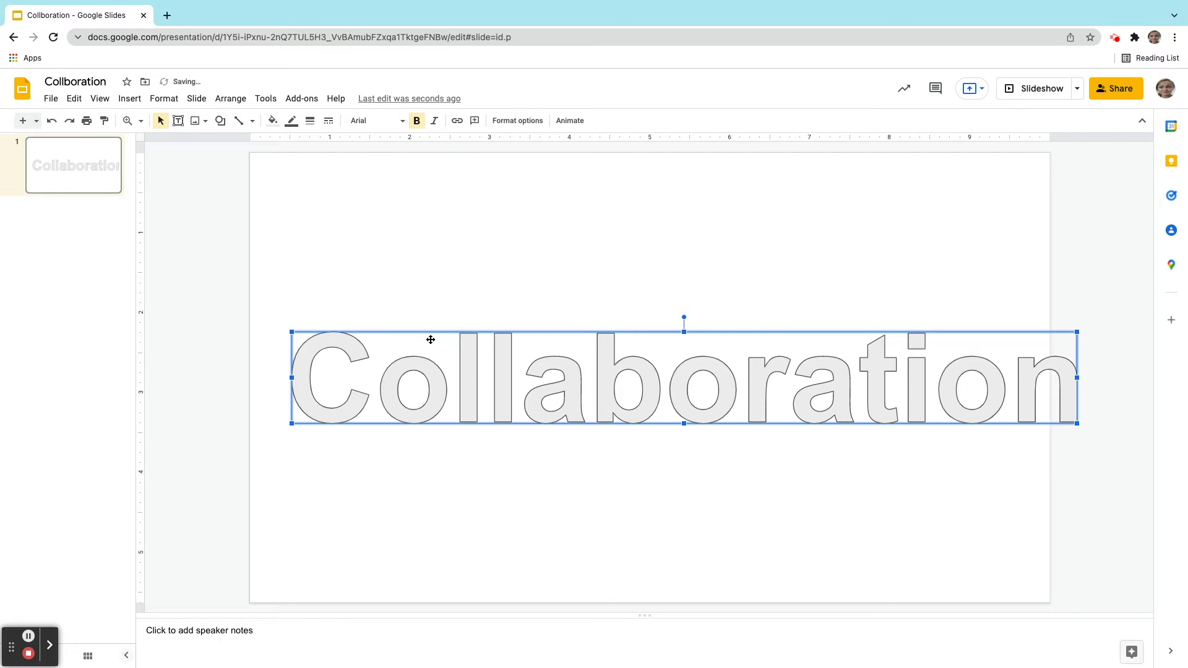
drag(431, 340, 409, 340)
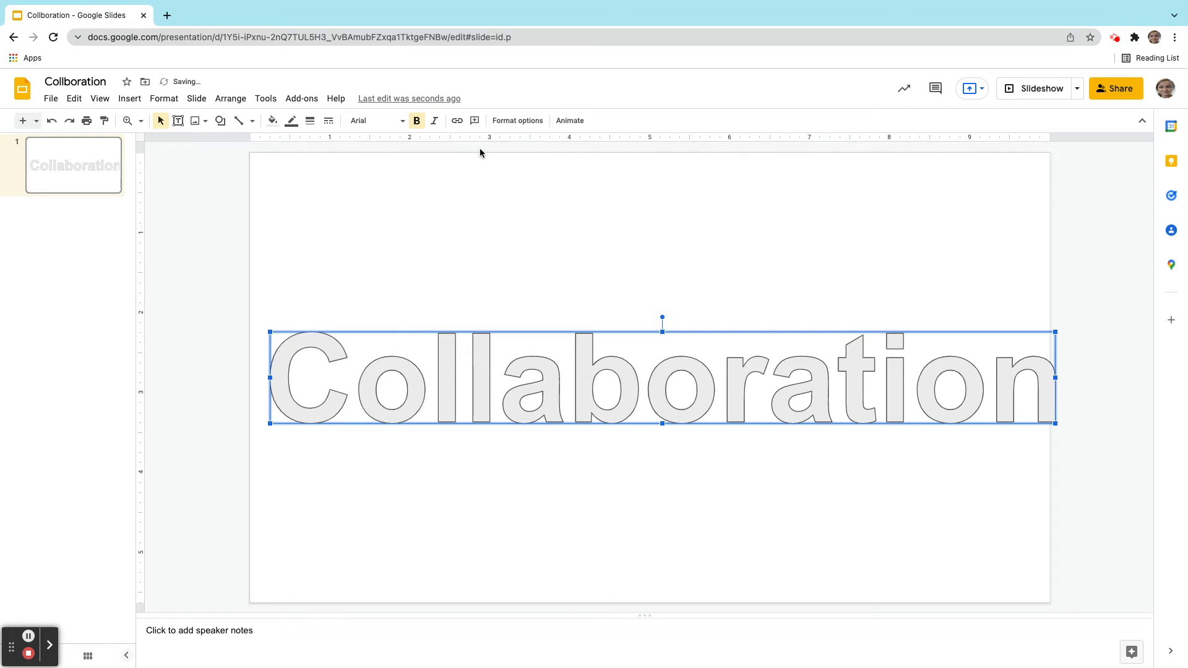
click(370, 121)
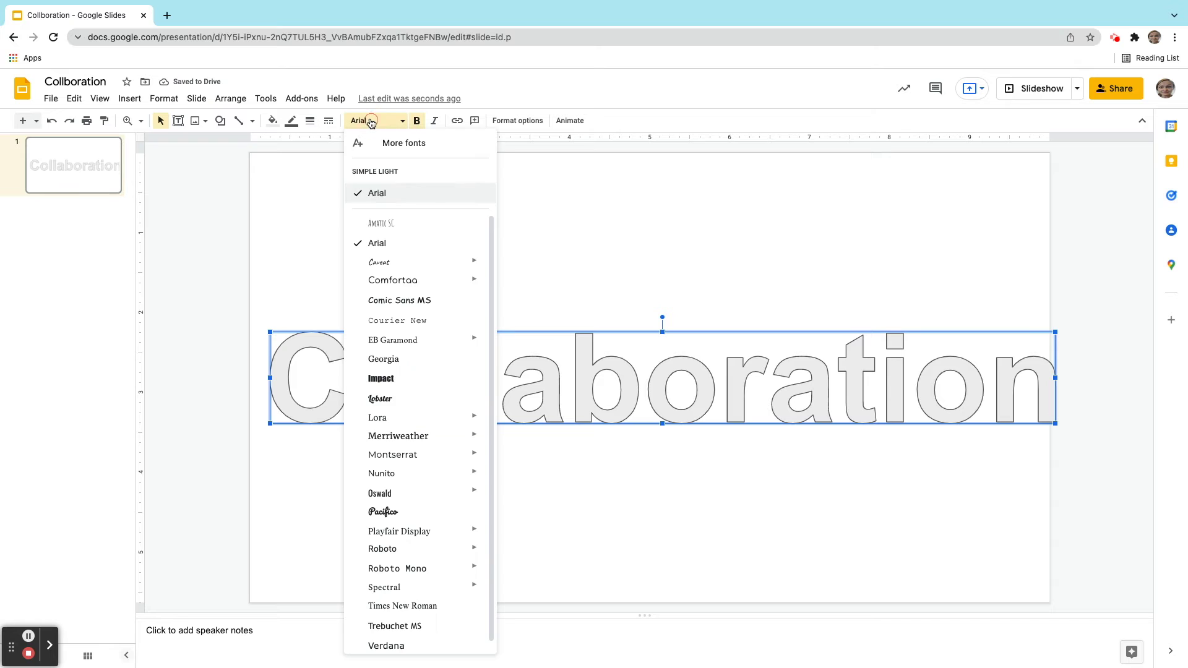
click(397, 361)
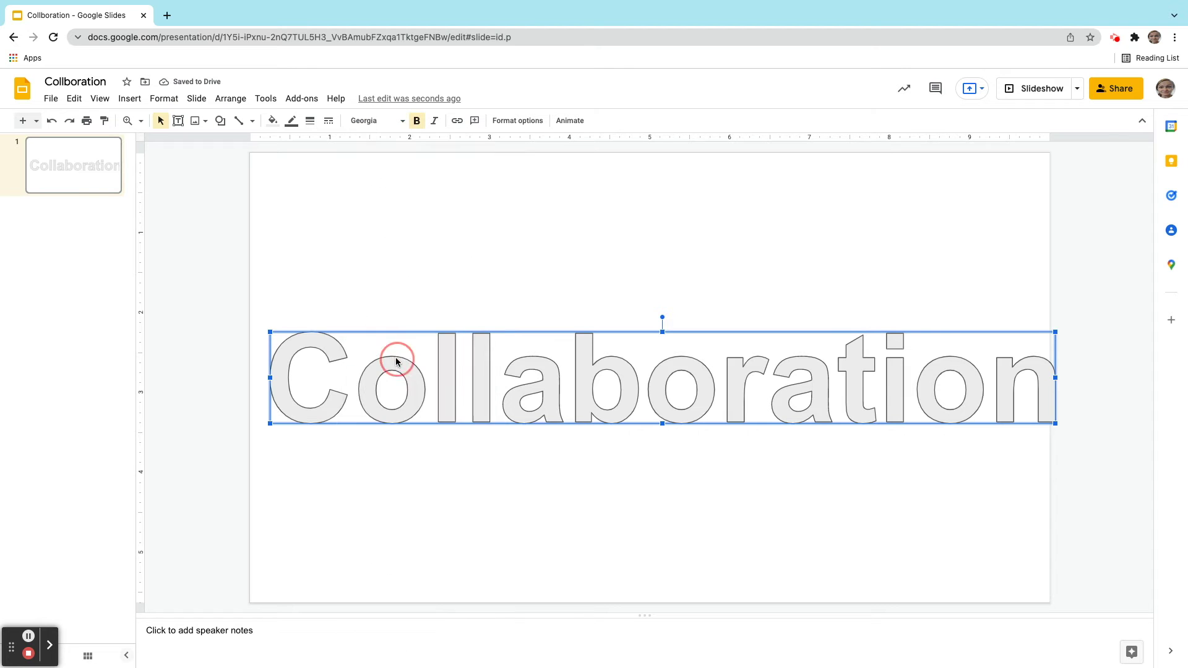
Narrow the word art box and fill the word art solid black.
drag(1144, 333, 986, 349)
click(886, 393)
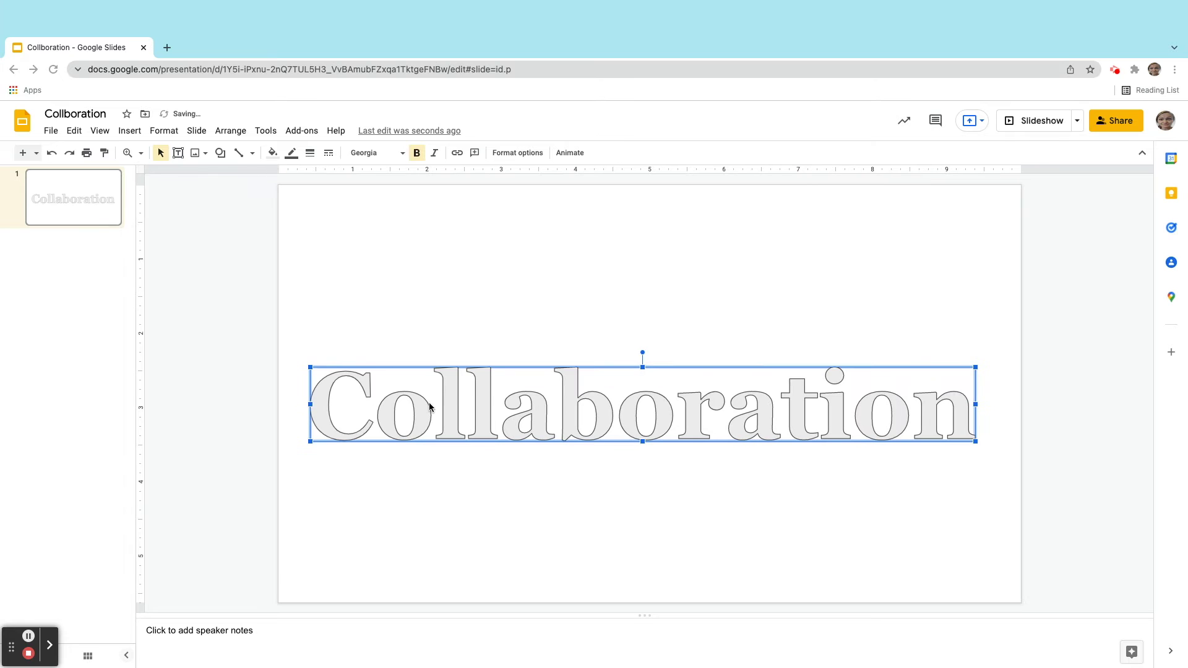
click(274, 152)
click(384, 402)
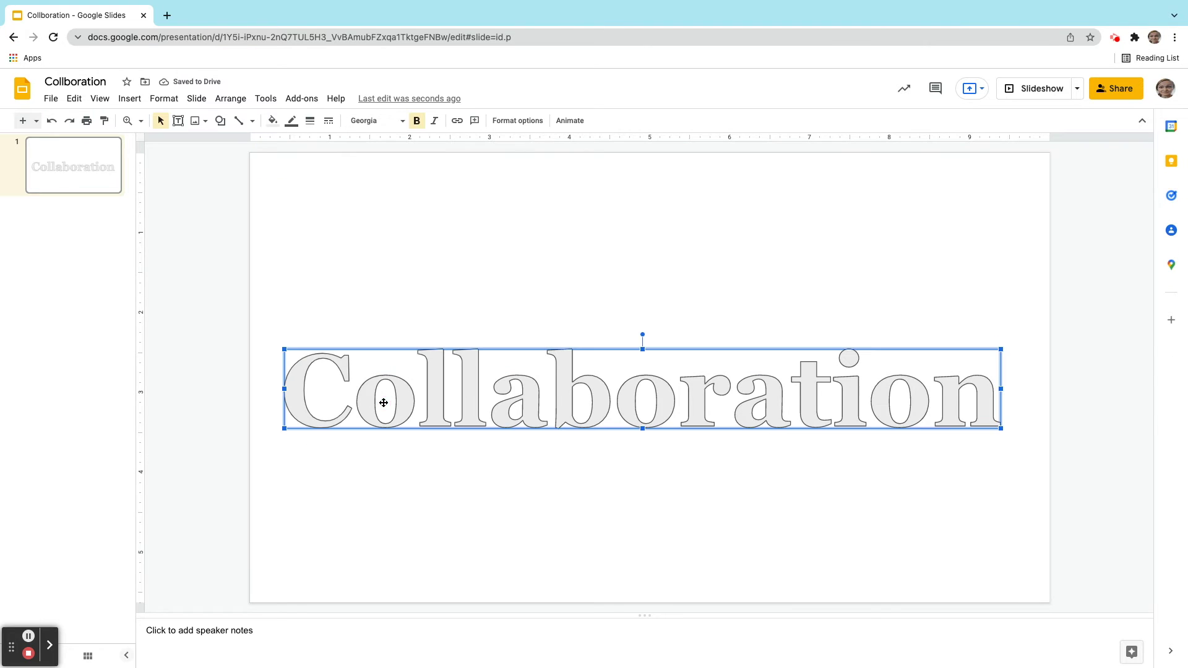
click(272, 120)
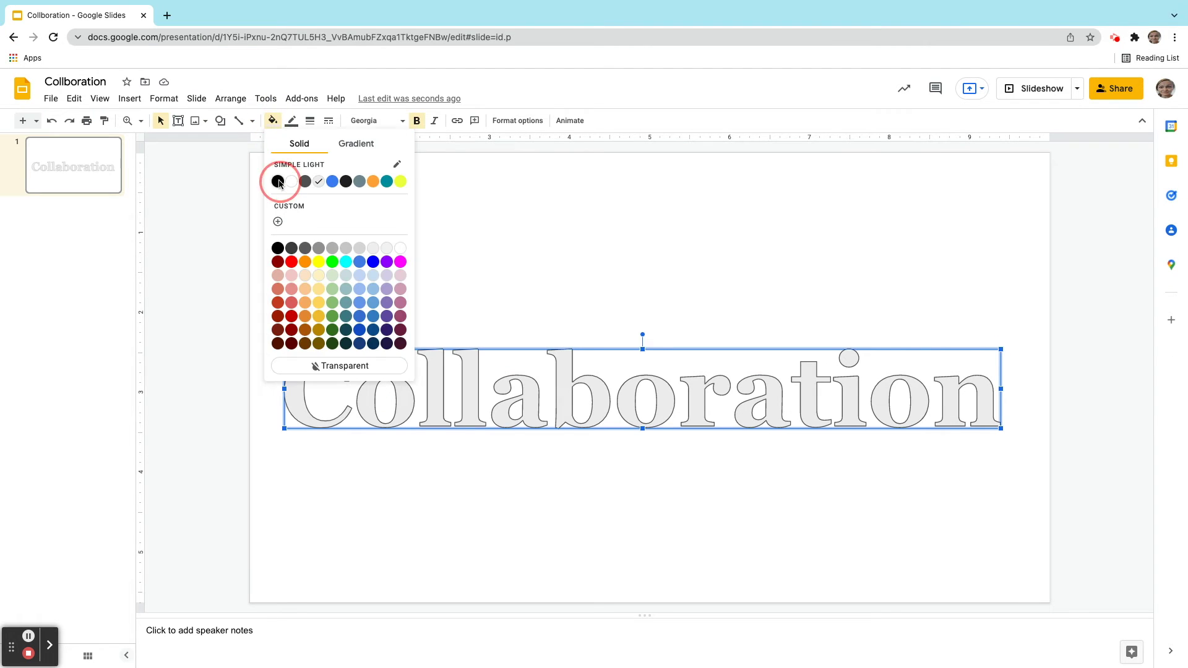
click(278, 182)
click(173, 334)
click(390, 385)
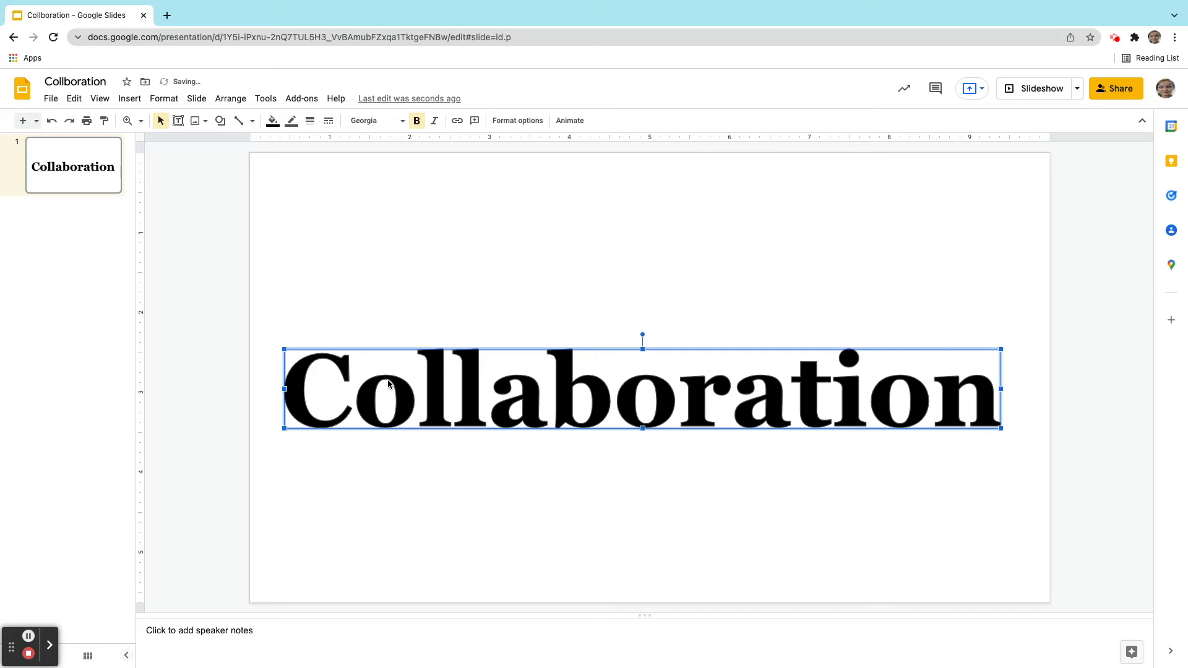
right_click(462, 380)
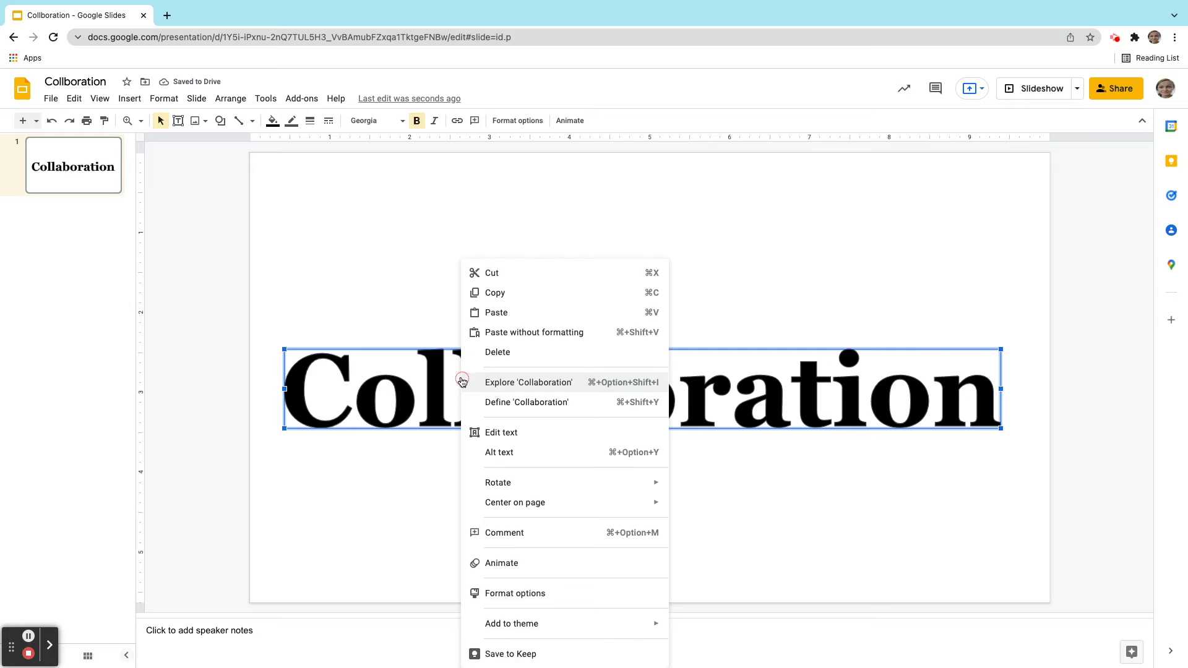
Turn on a drop shadow for the Collaboration word art in Format options.
click(519, 594)
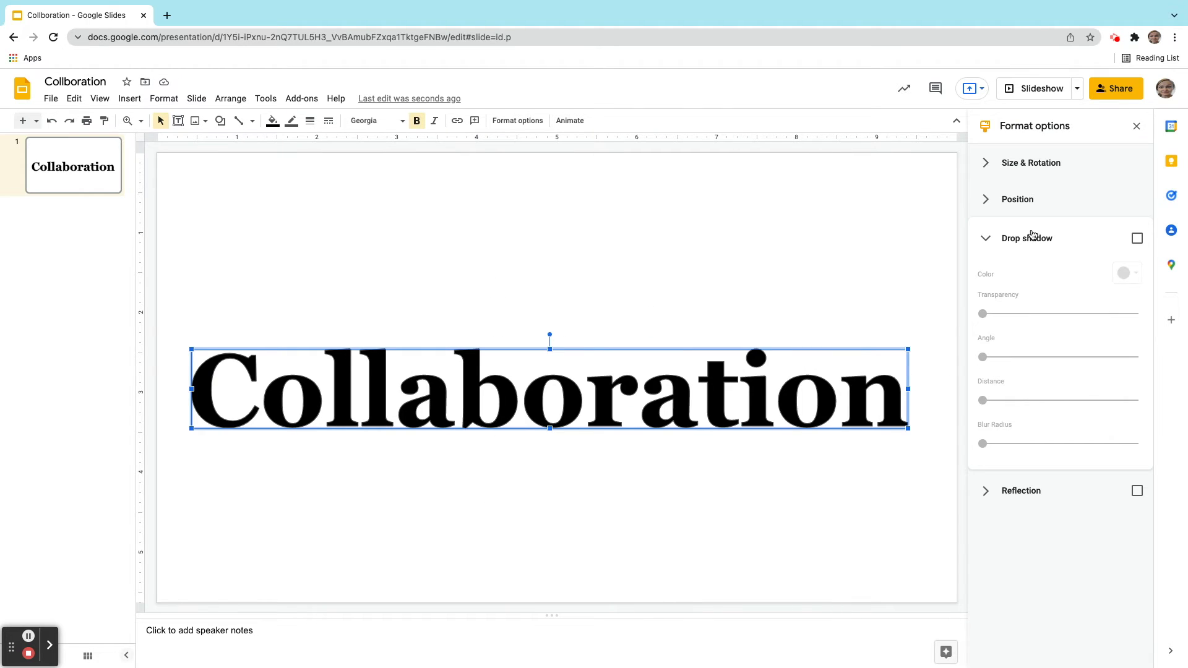
click(979, 238)
click(986, 240)
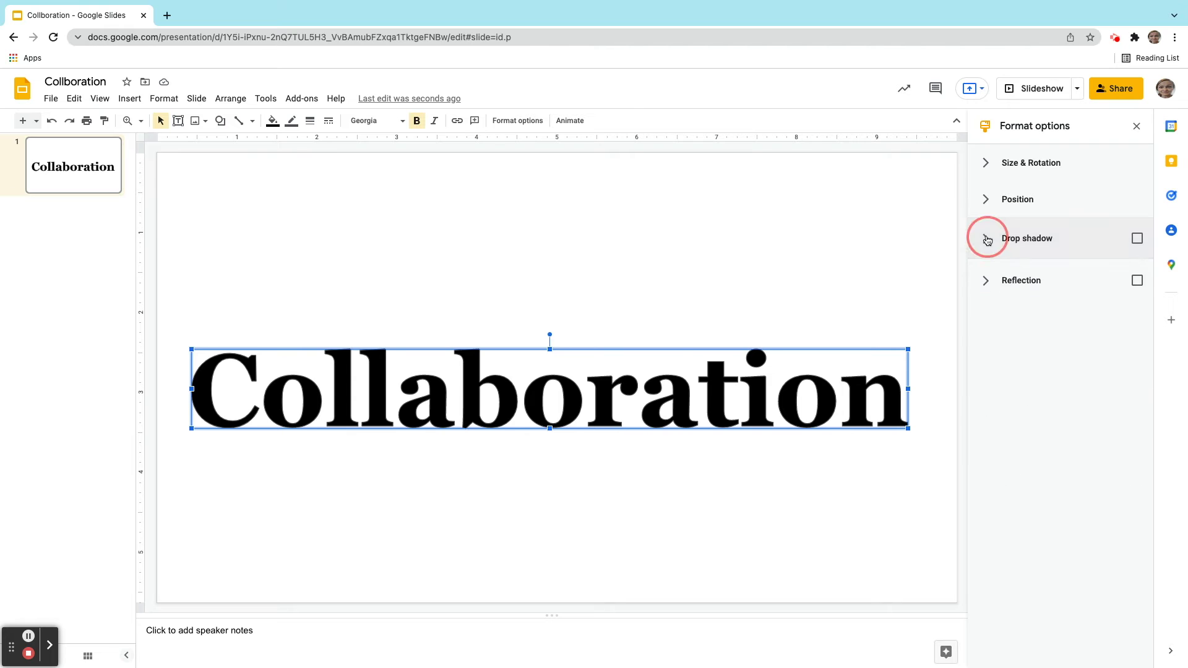
Tune the shadow: transparency 45%, changed angle, distance 23 and stronger blur.
drag(1060, 314, 1036, 314)
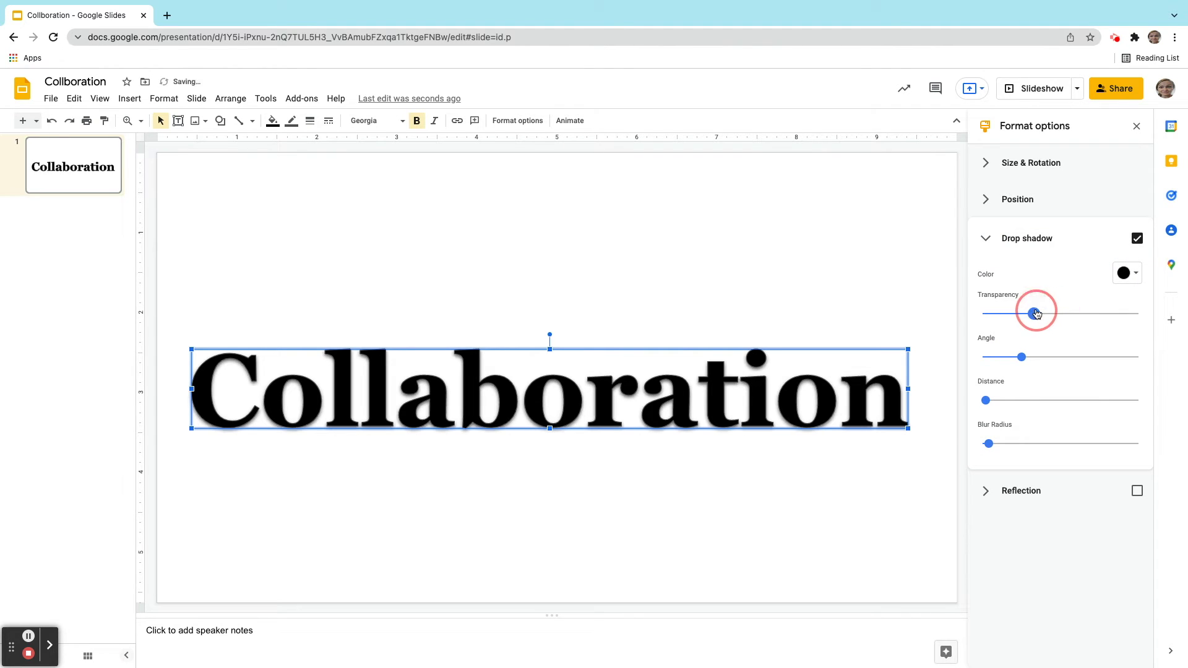
click(1026, 359)
drag(1026, 359, 1061, 357)
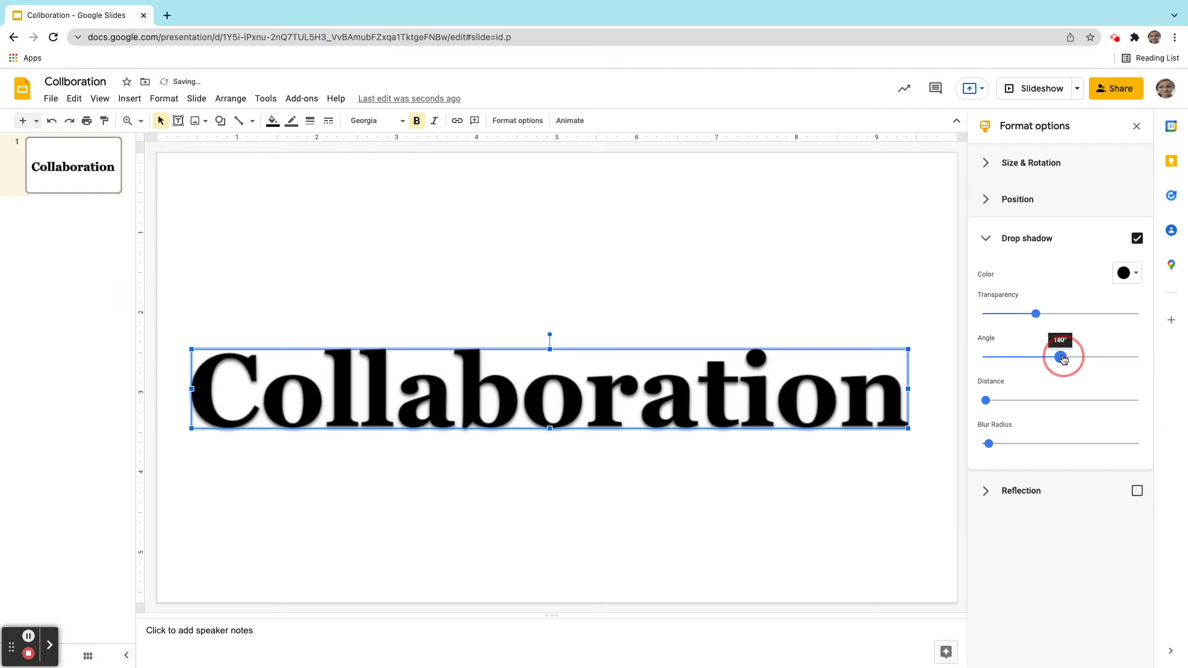
click(995, 403)
mouse_move(995, 403)
mouse_down()
mouse_move(1011, 401)
mouse_move(985, 401)
mouse_up()
drag(989, 444, 1022, 444)
drag(988, 401, 1025, 402)
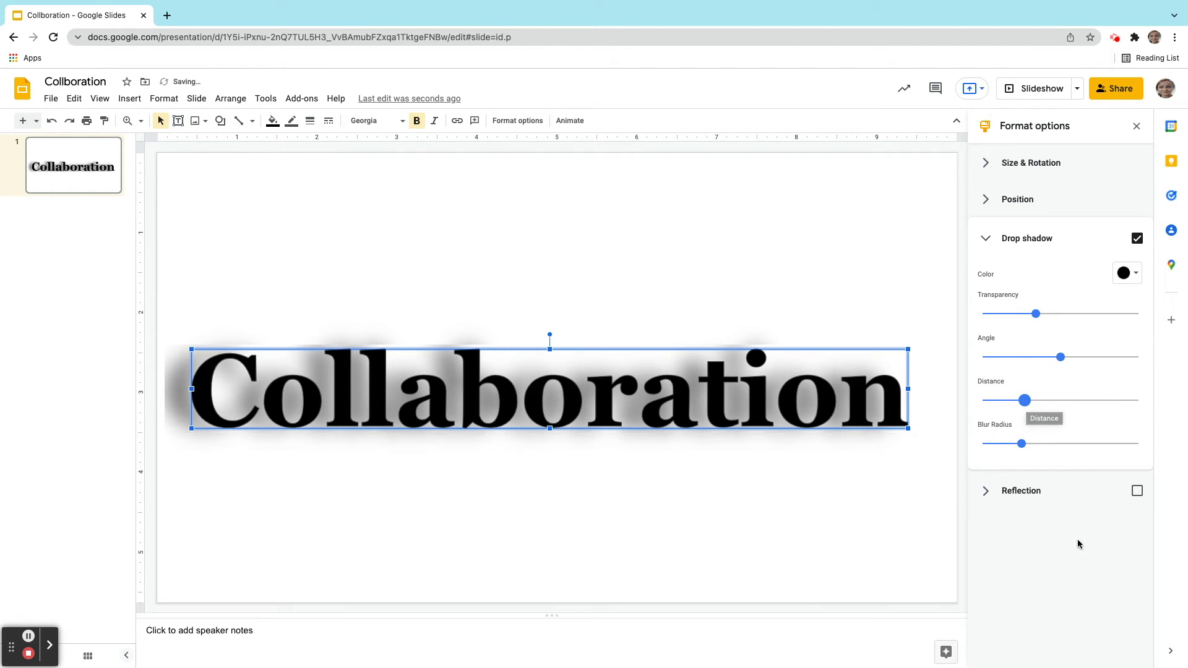
click(1137, 126)
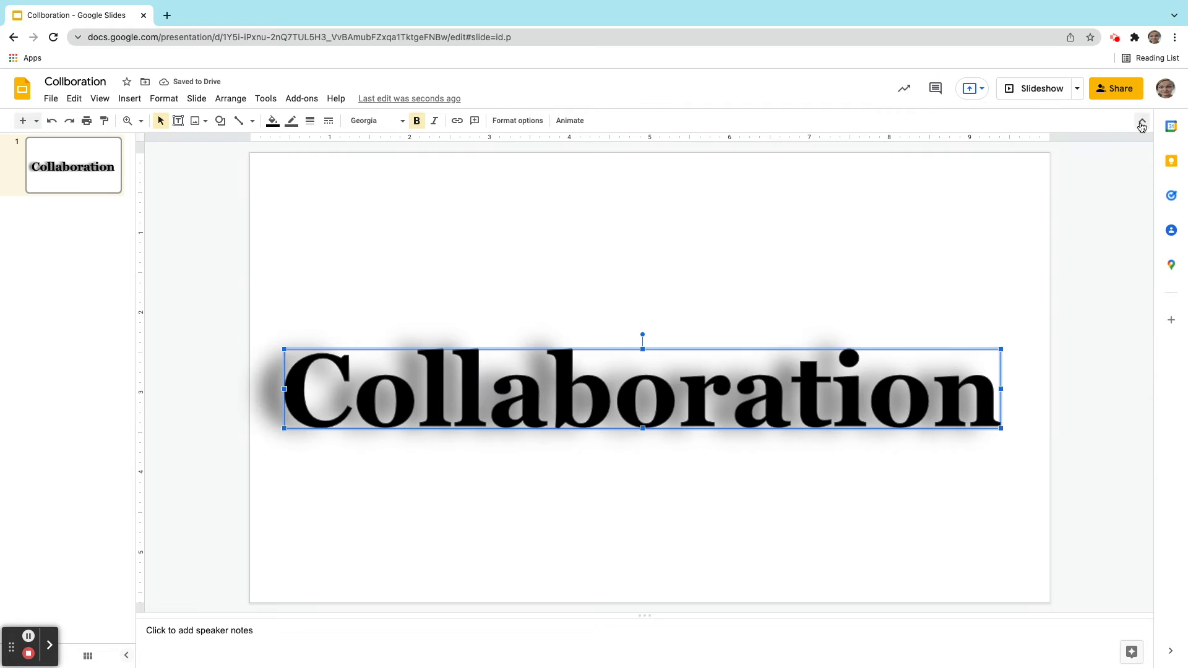
click(1109, 401)
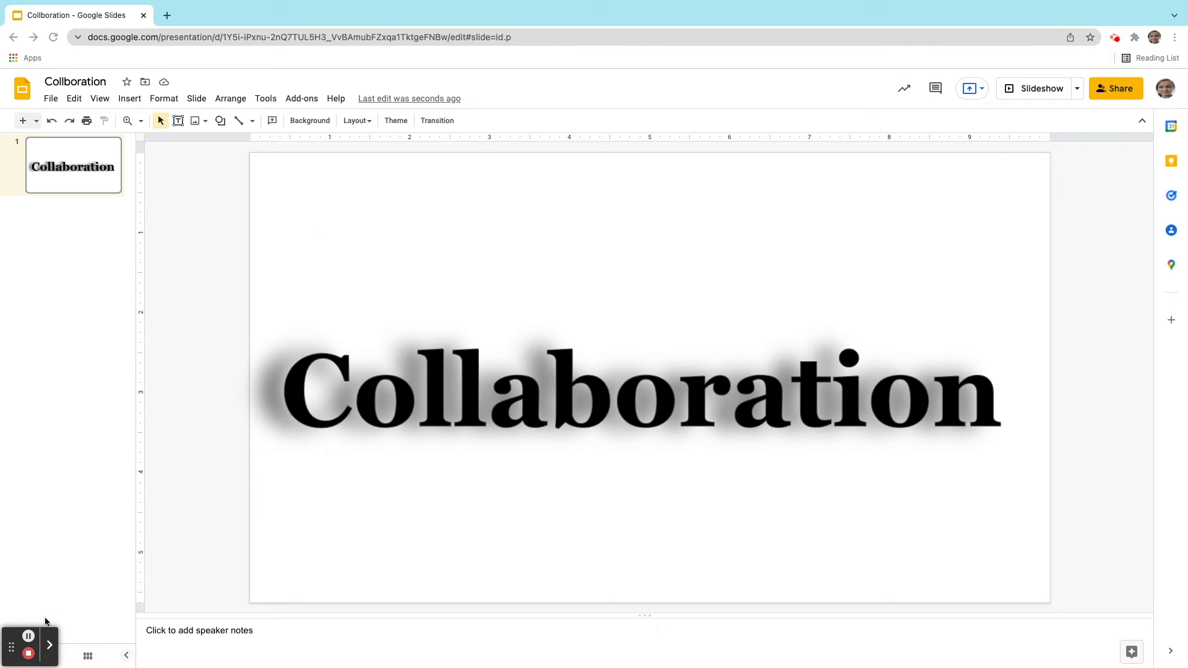
click(29, 653)
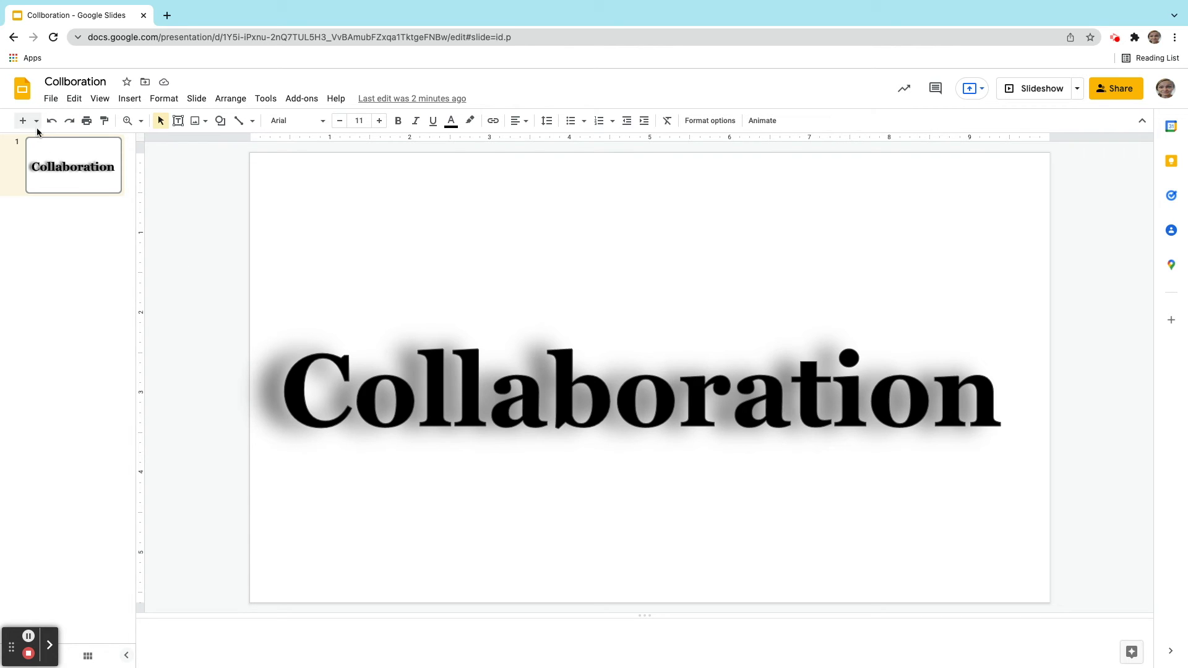
Add a second slide titled 'Test'.
click(22, 121)
click(340, 229)
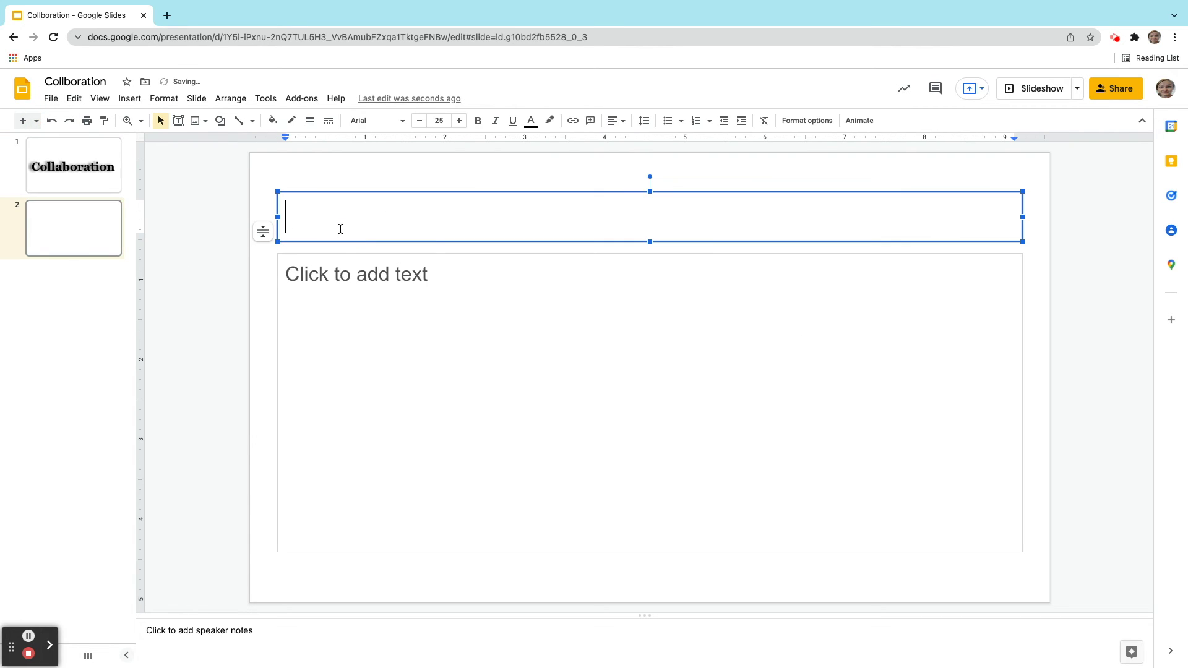
text(Tess)
key(BackSpace)
text(t)
Add a third slide titled 'Test 2', then return to the Collaboration slide.
click(23, 120)
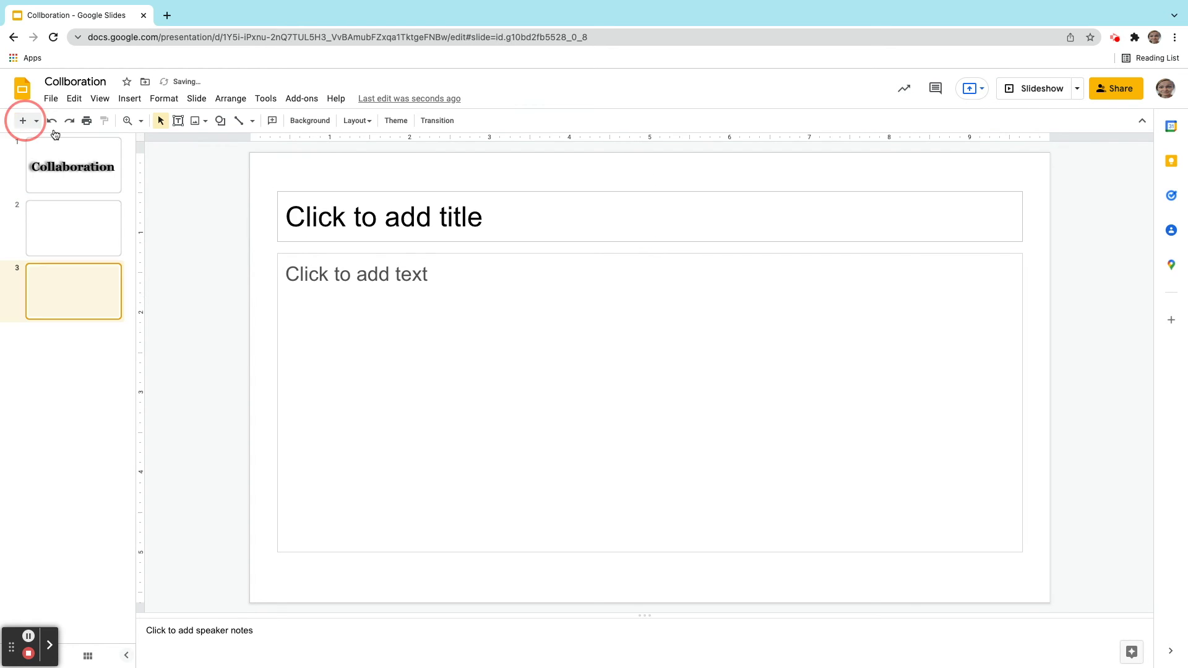
click(329, 215)
text(Test 2)
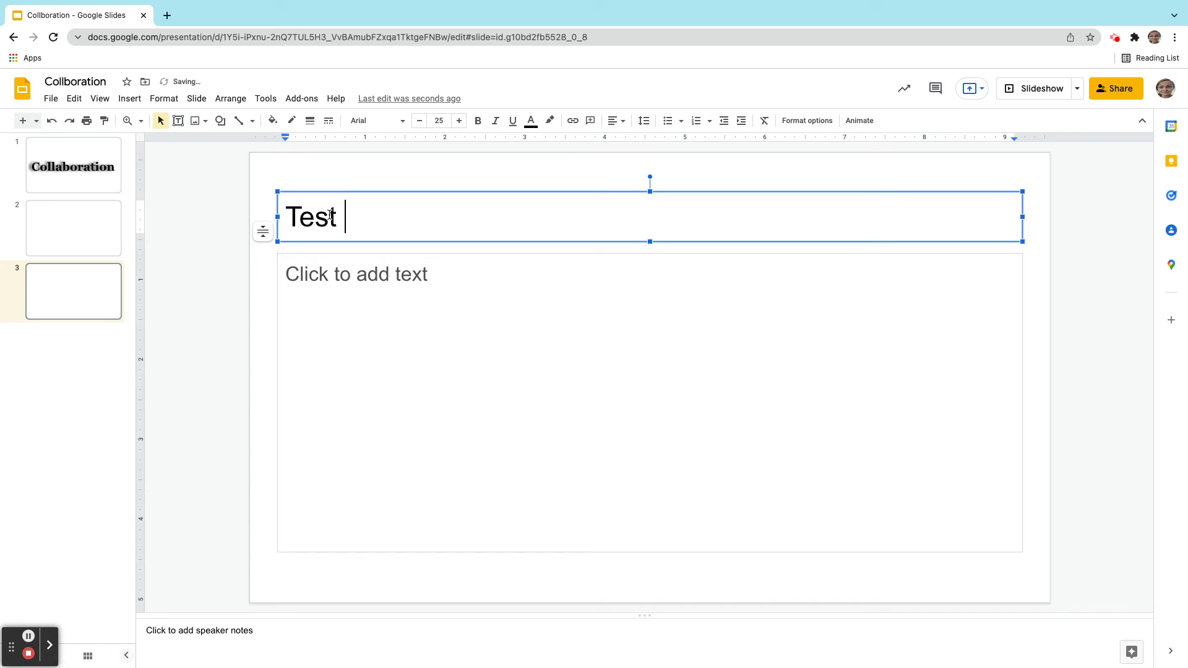
click(193, 303)
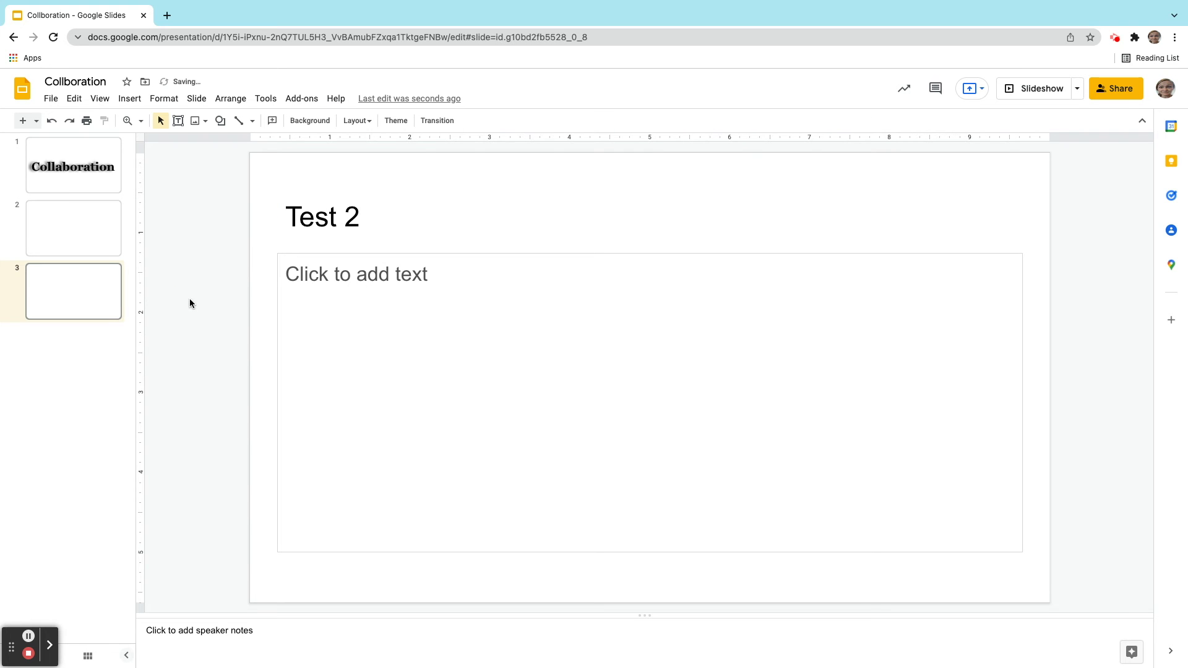
click(93, 220)
click(75, 166)
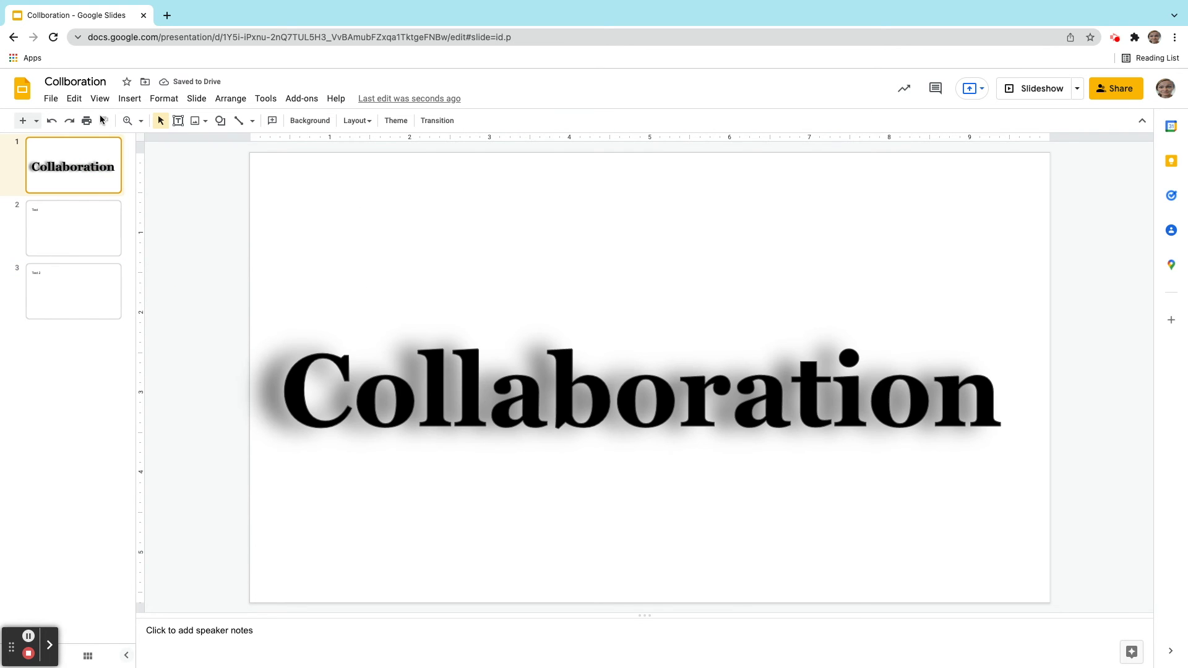
In Publish to the web, set slides to auto-advance every 15 seconds.
click(52, 99)
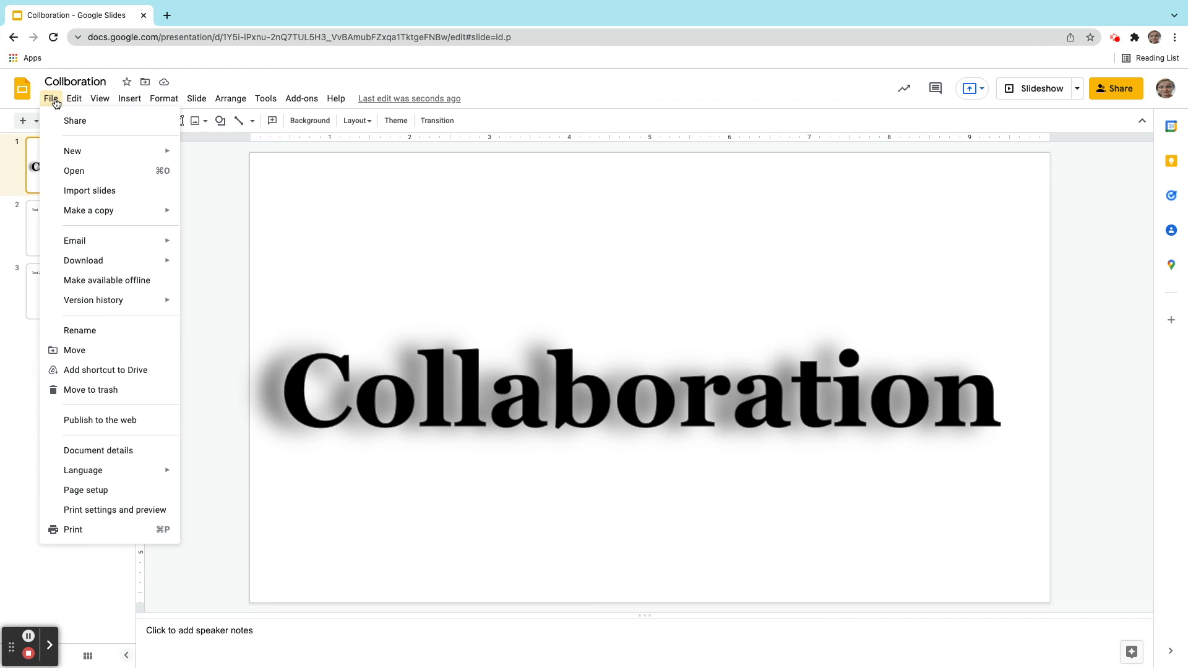
click(107, 415)
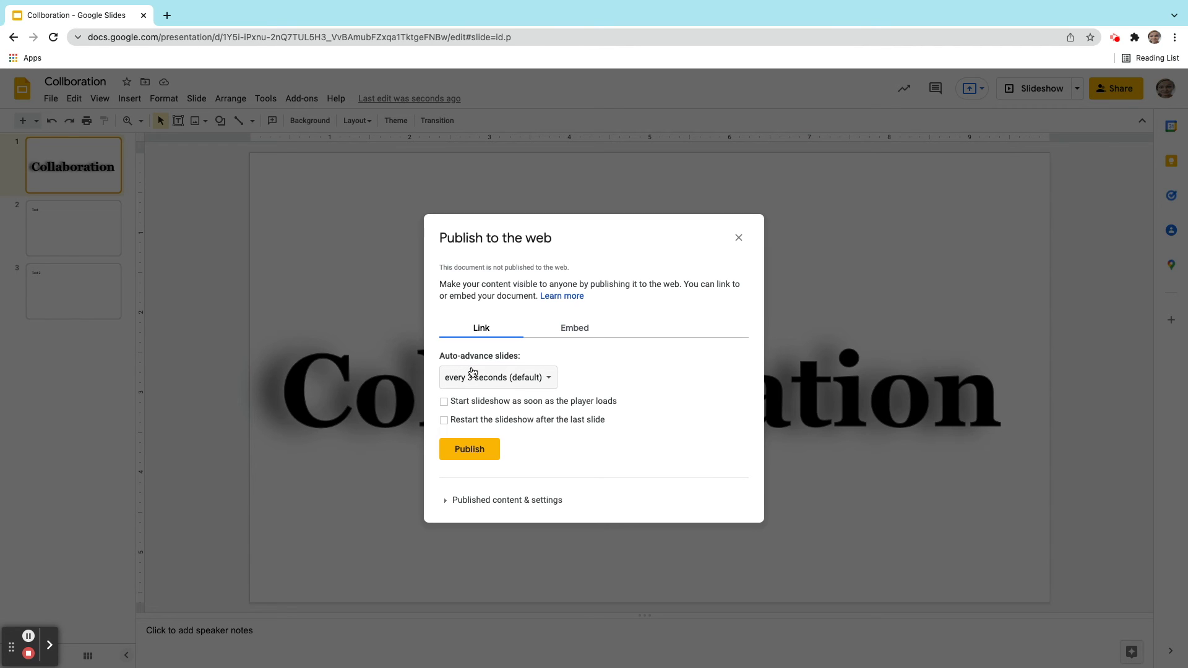
click(520, 379)
click(508, 437)
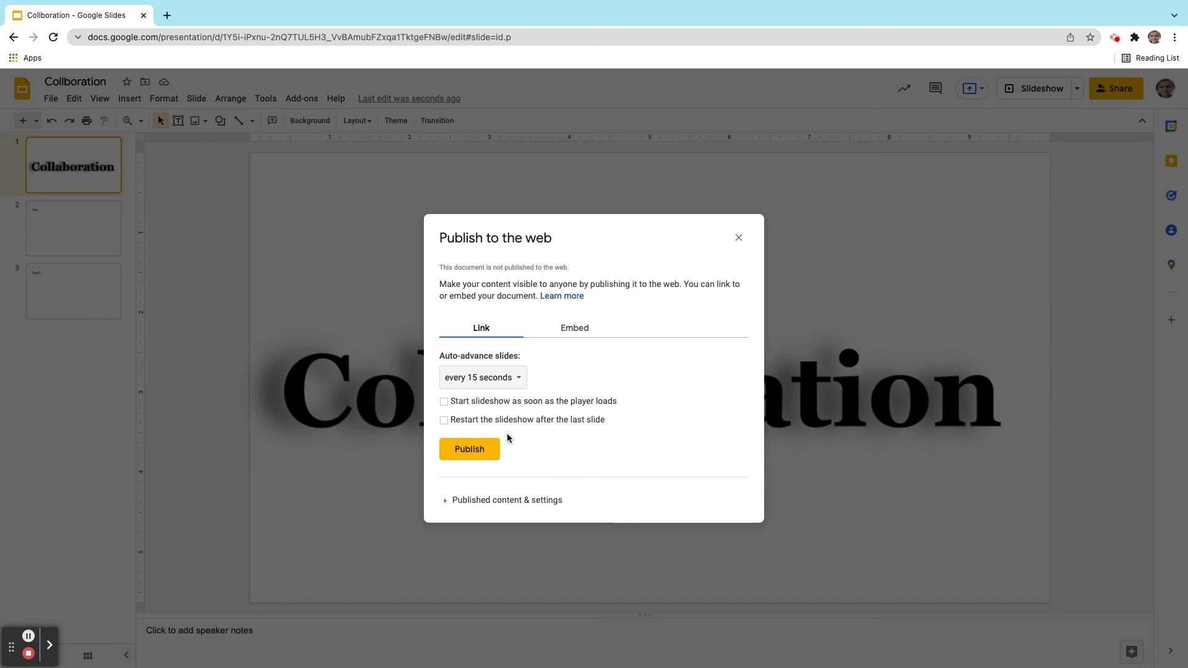
Enable looping and start-on-load, publish the deck, and copy the published link.
click(444, 421)
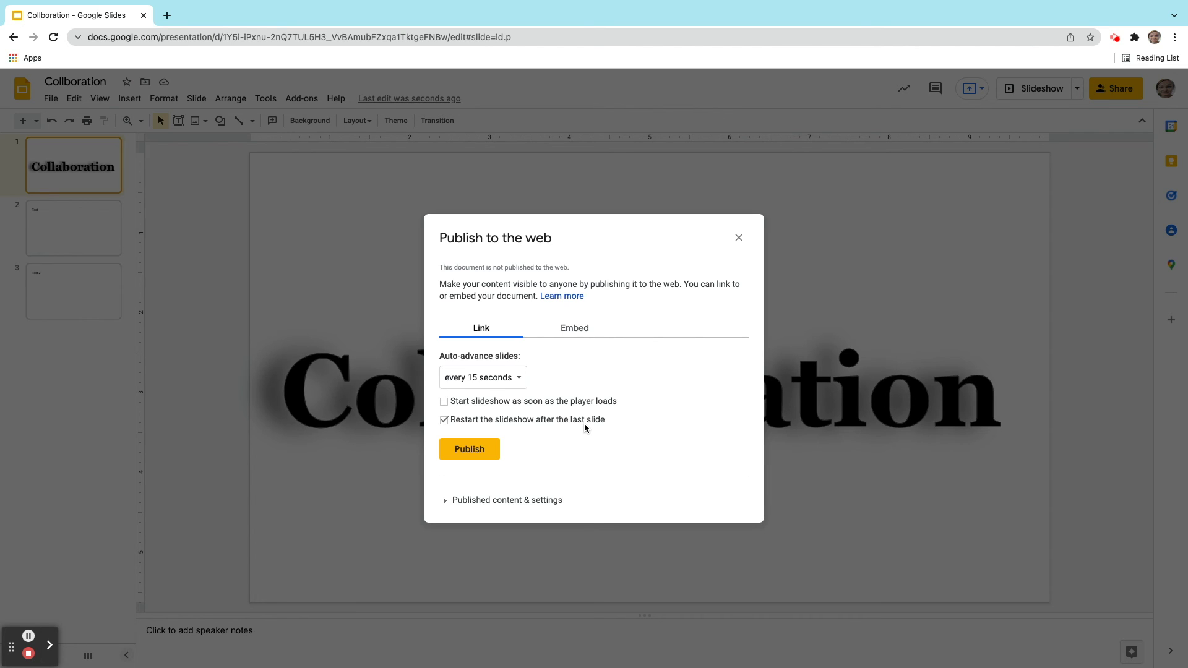
click(447, 401)
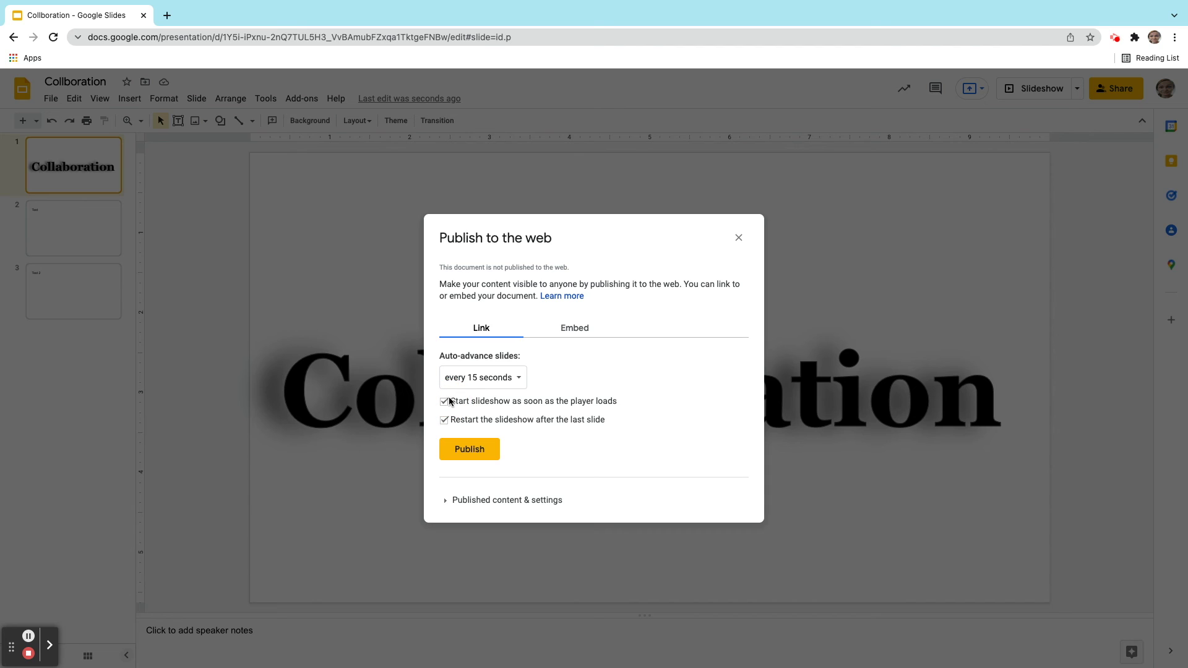
click(474, 449)
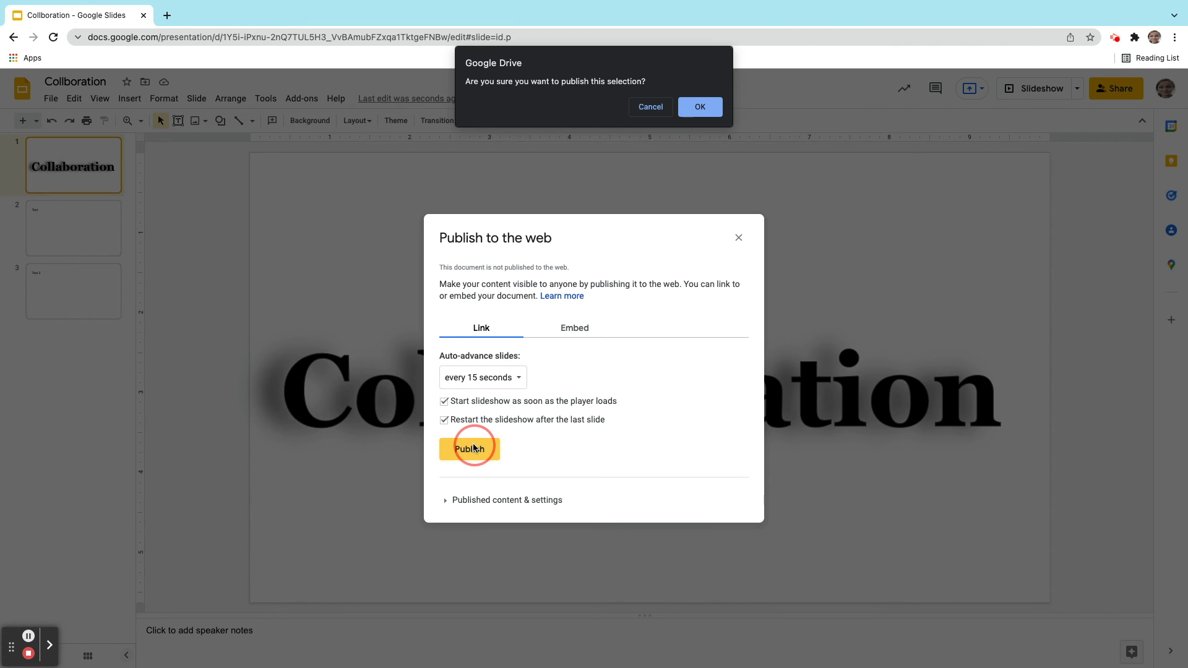
click(699, 107)
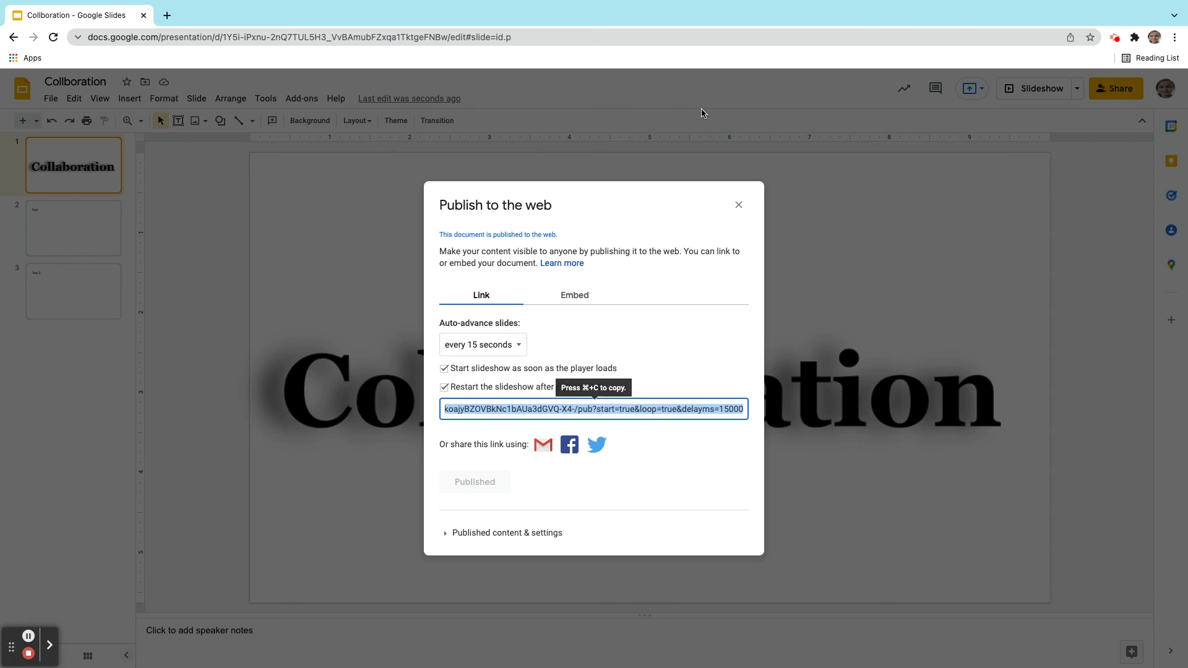
right_click(493, 415)
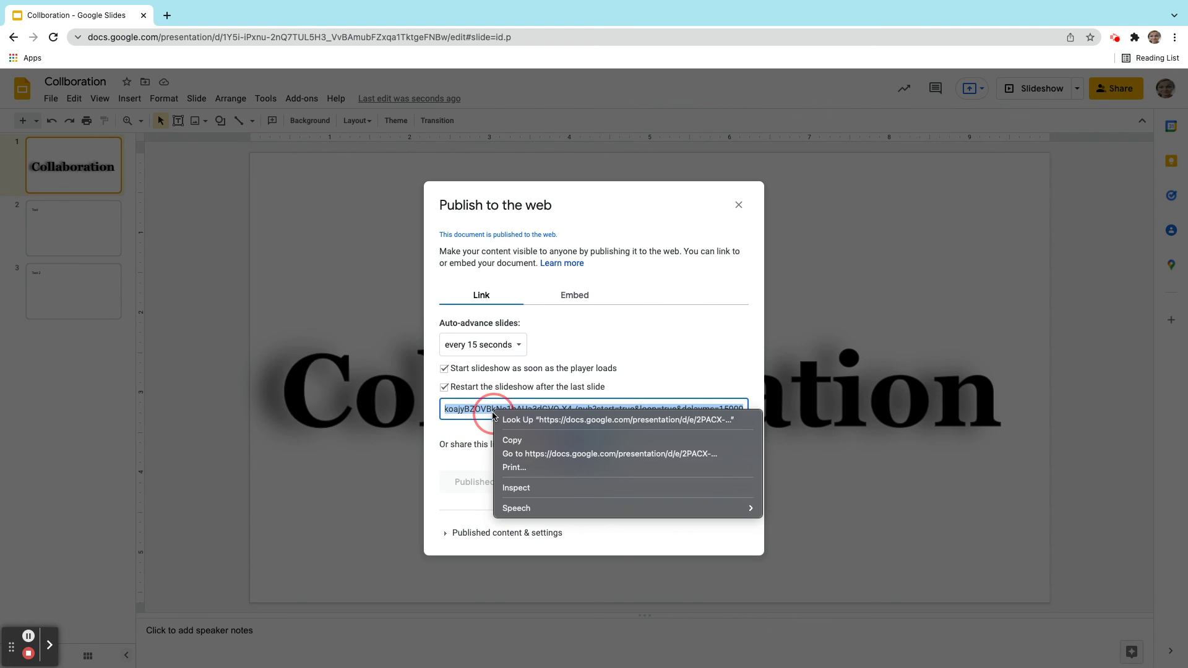
click(508, 440)
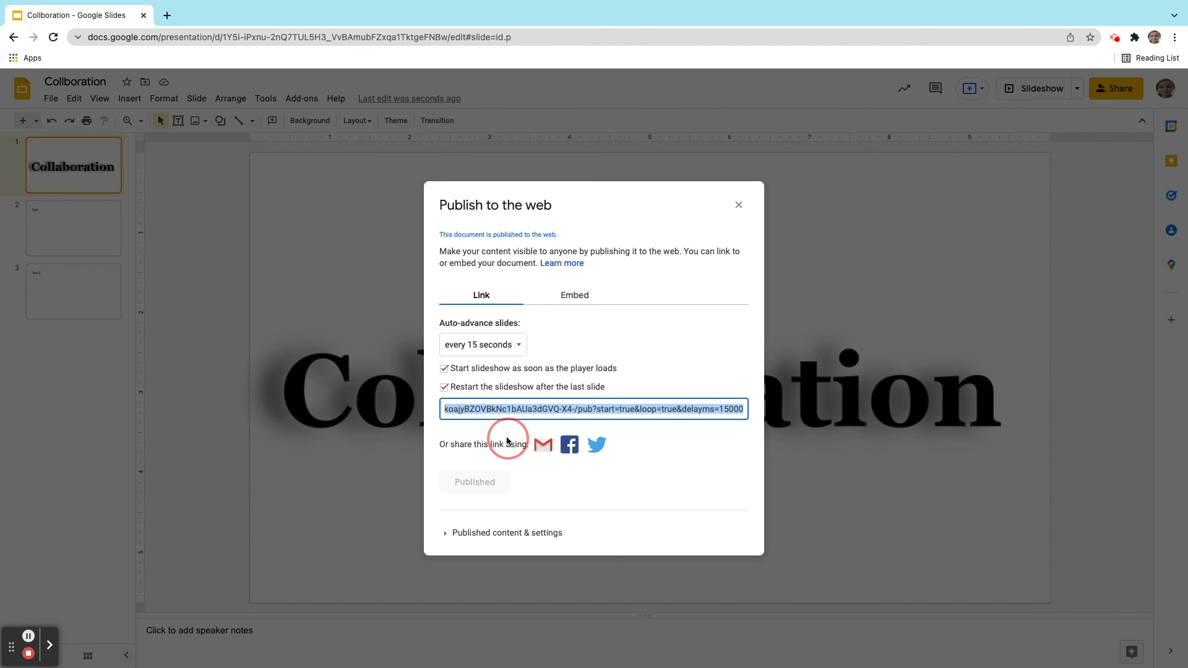
Load the copied published slideshow link in a new browser tab.
click(166, 15)
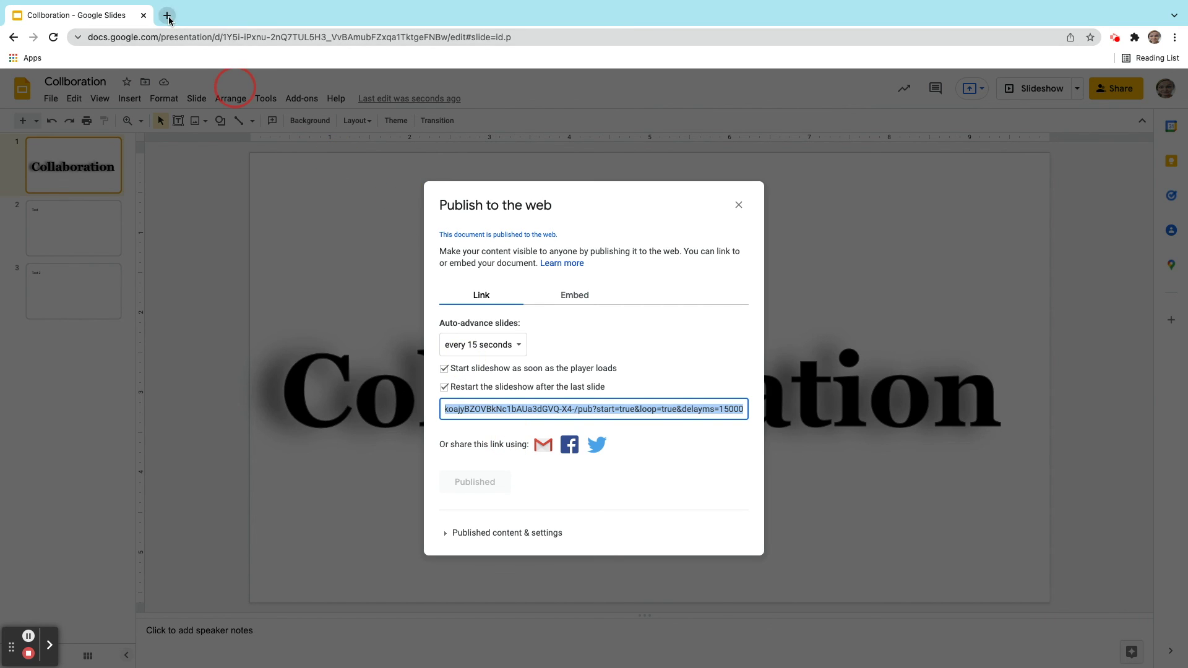
key(ctrl+v)
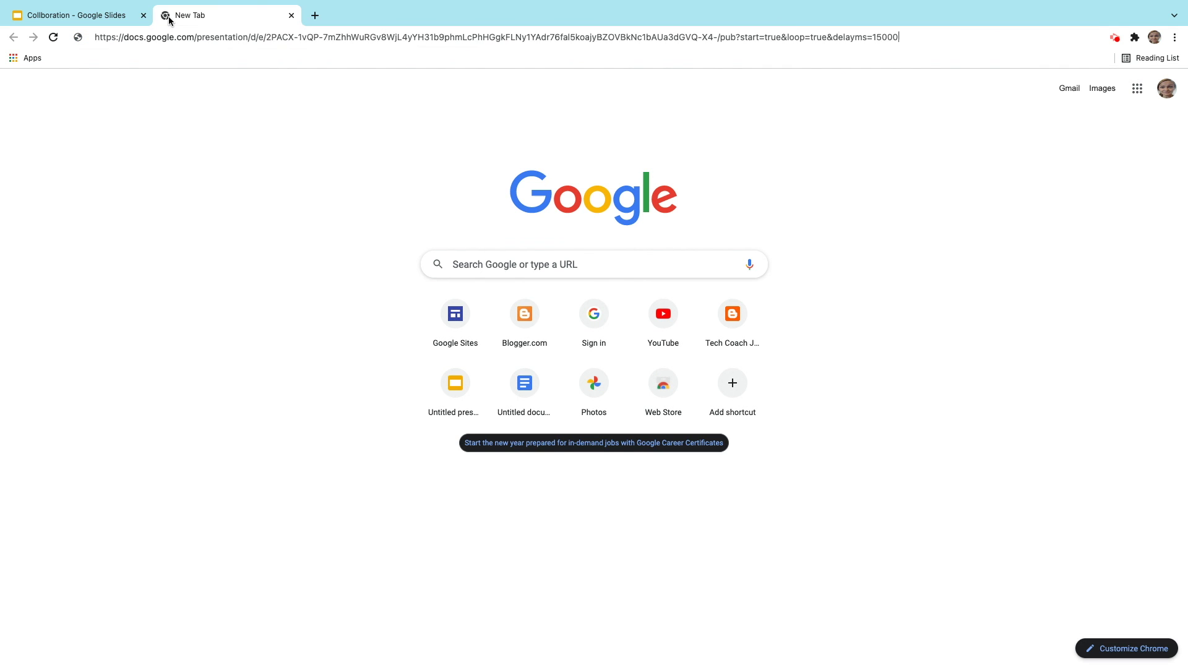
key(Return)
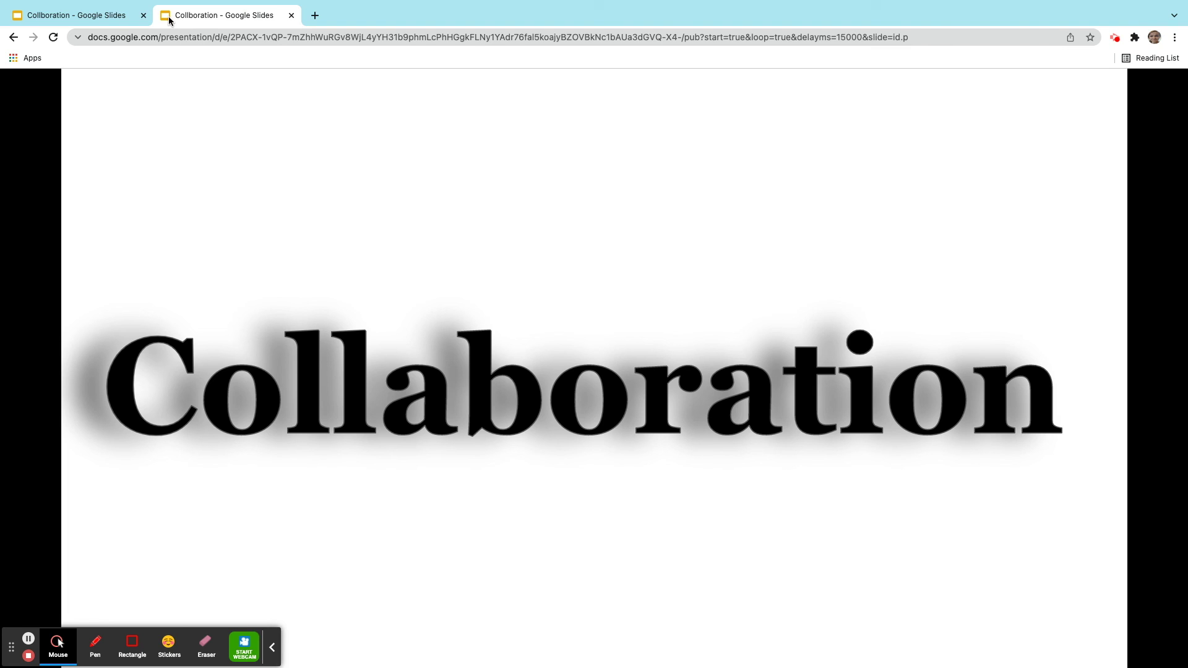
click(273, 648)
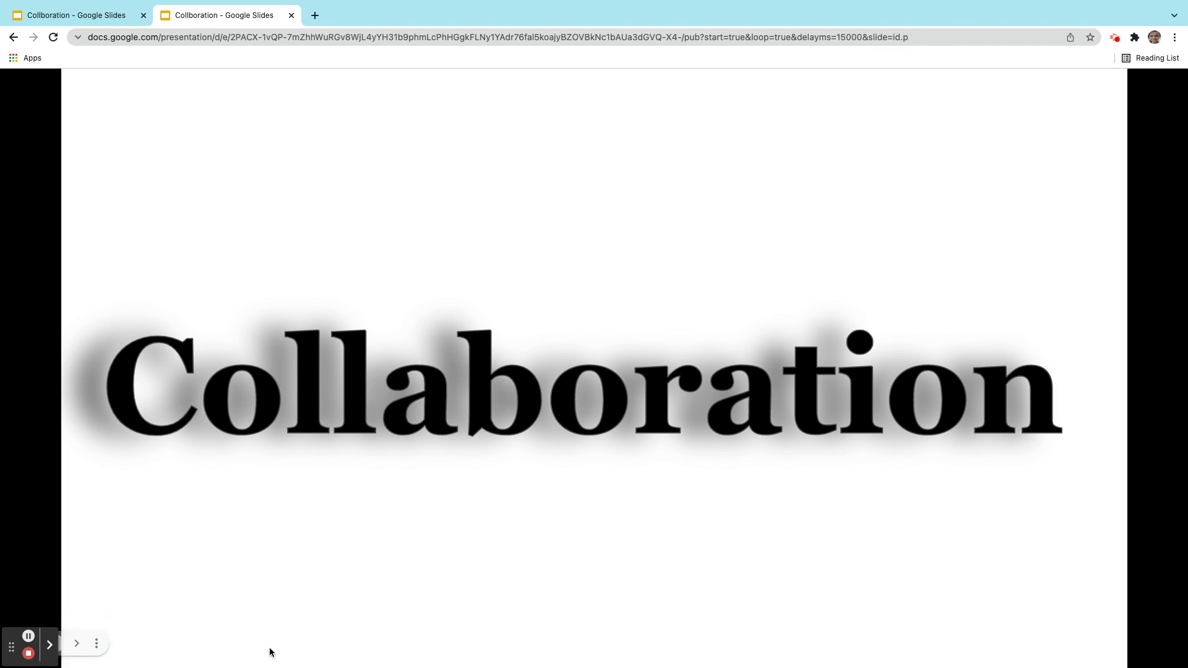